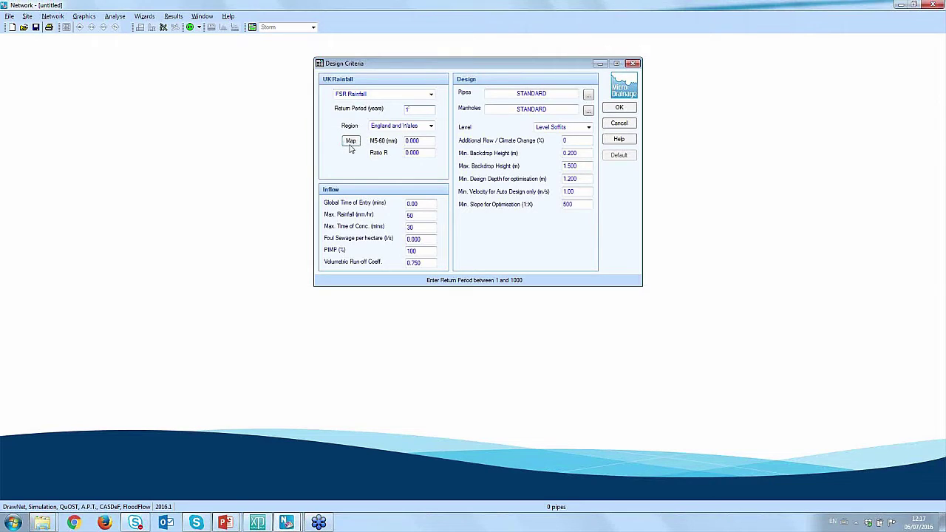
- Pick the site near Newbury on the enlarged rainfall map, giving M5-60 19.800 and Ratio R 0.350
left_click(351, 141)
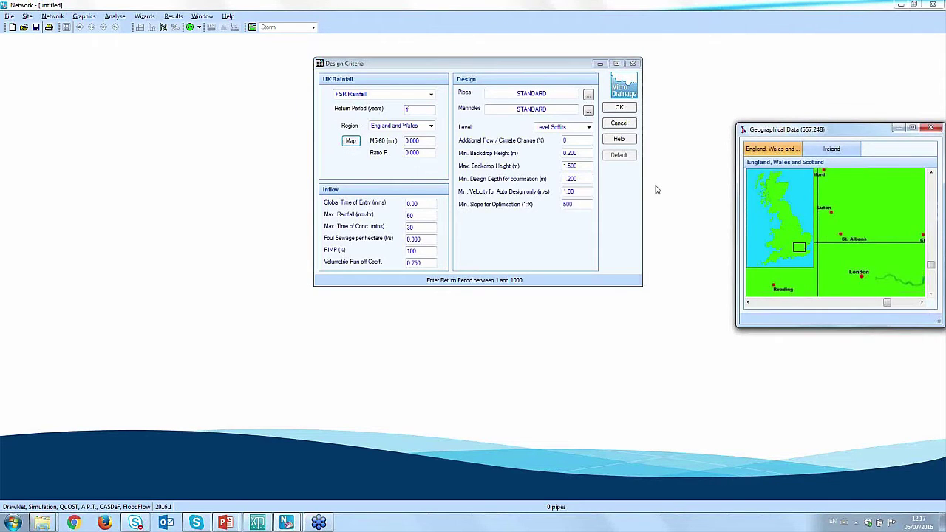
left_click(913, 128)
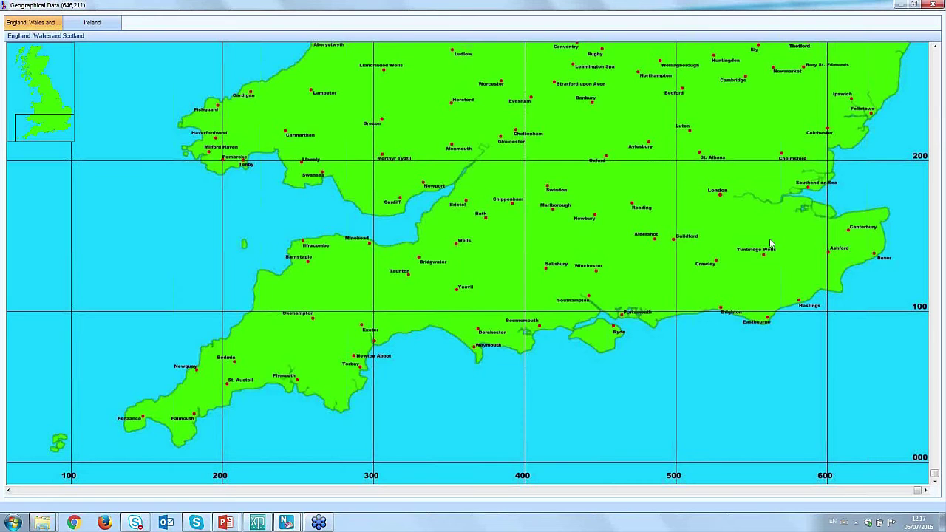
left_click(595, 218)
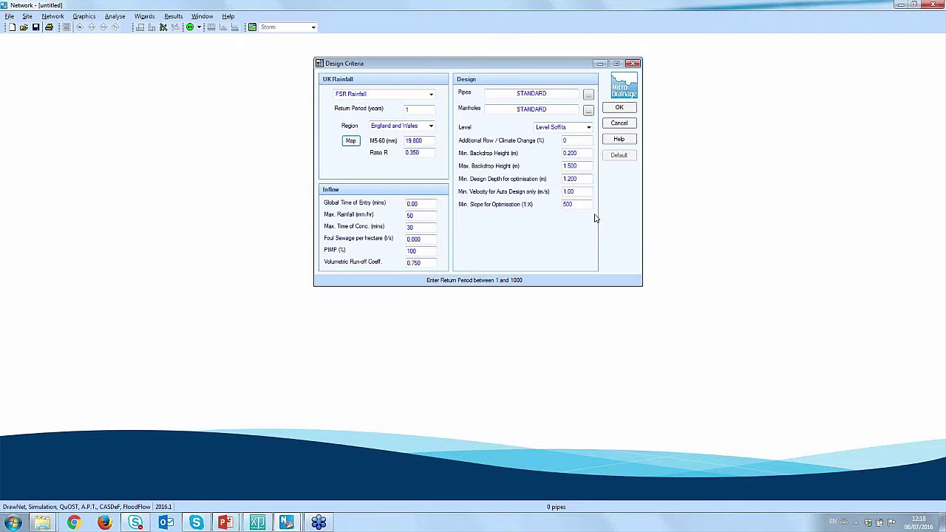
- Set the global time of entry to 5 minutes and review the STANDARD pipe sizes
left_click(429, 204)
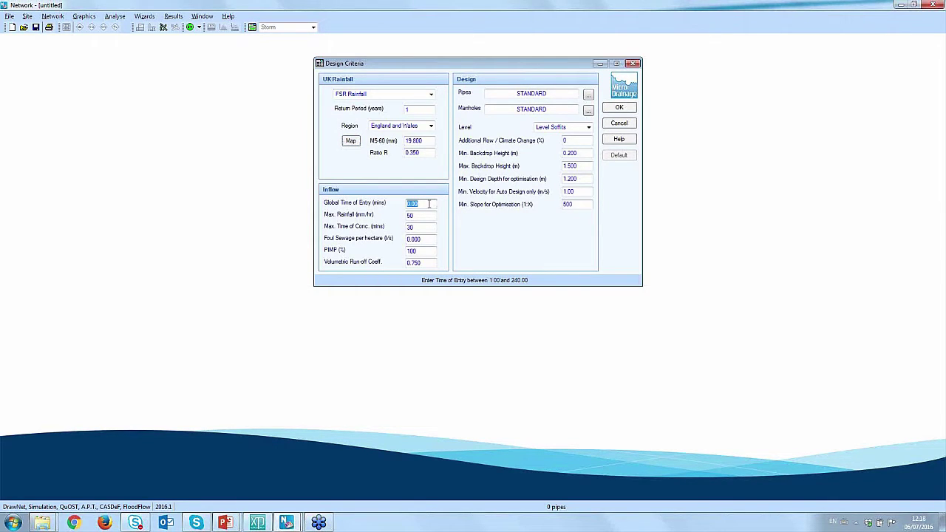
type("5")
left_click(588, 96)
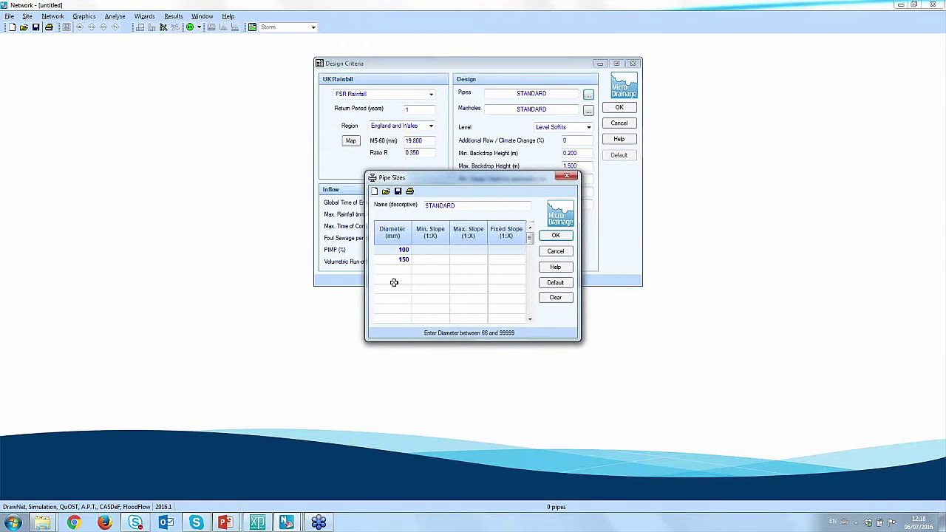
- Close the pipe sizes, leave Min. Design Depth and Min. Velocity unchanged, and accept the design criteria
left_click(567, 178)
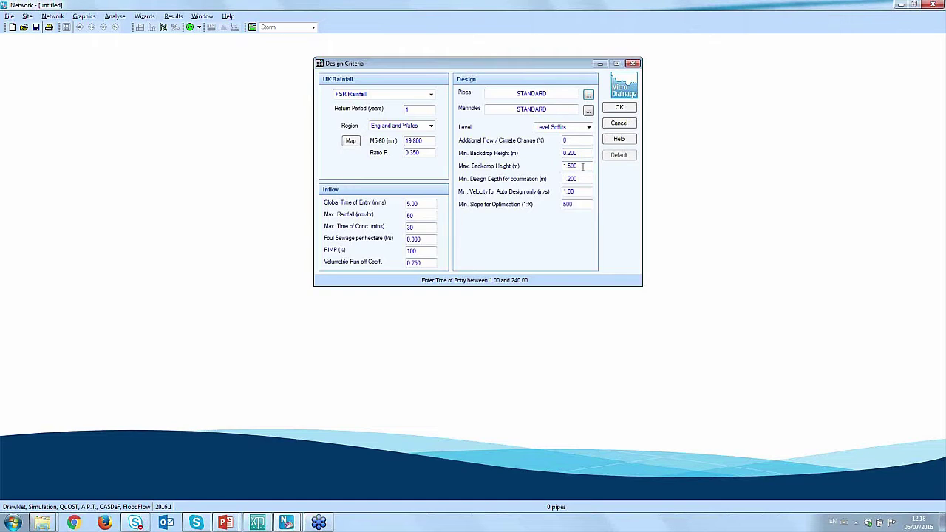
left_click(582, 179)
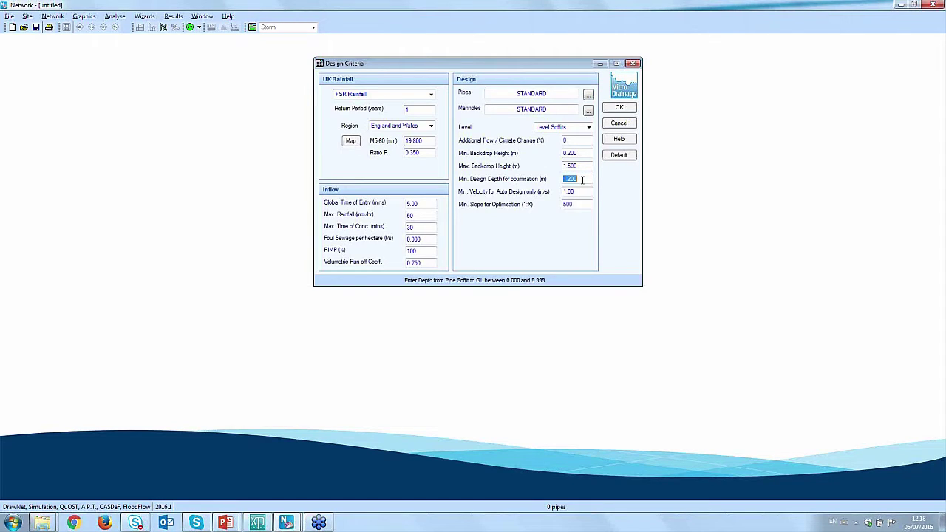
left_click(585, 179)
left_click(583, 193)
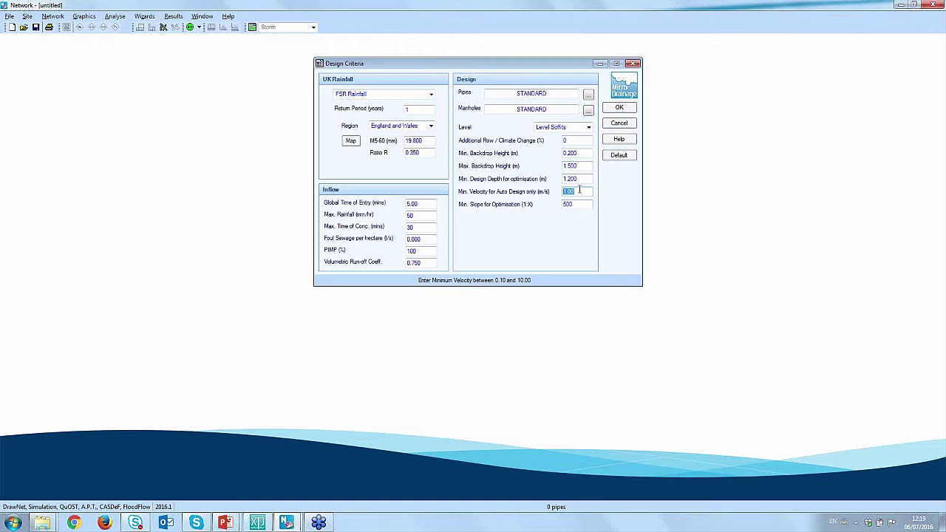
left_click(619, 109)
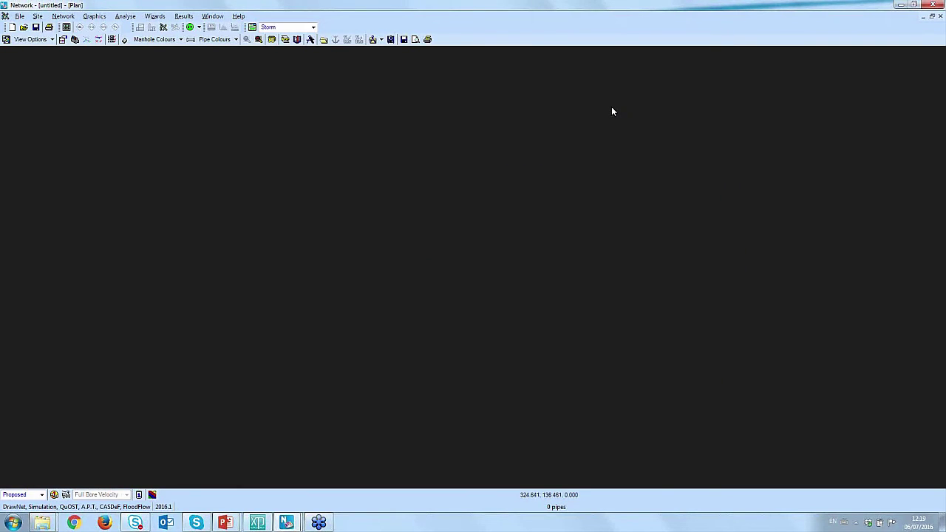
- Import 3d survey_20100823.dwg, setting its SURVEY_STATIONS layer as Proposed Terrain
left_click(373, 40)
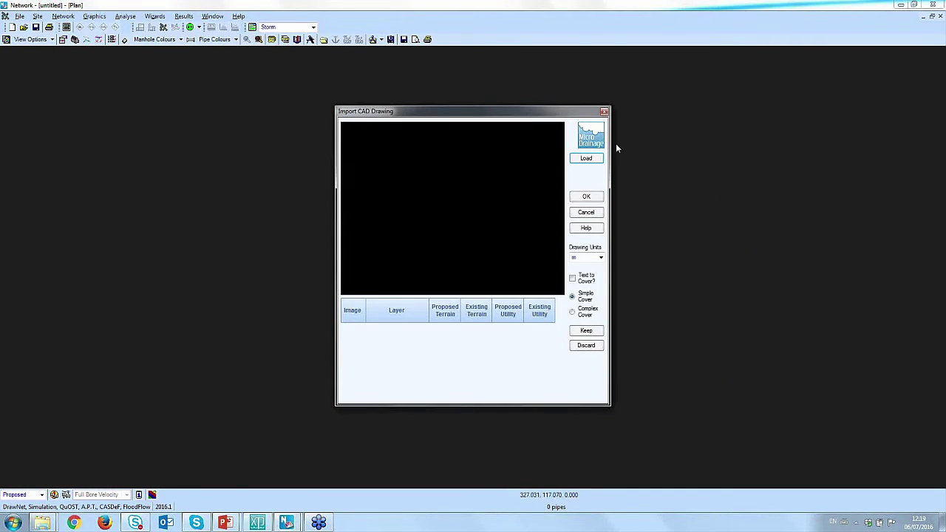
left_click(584, 162)
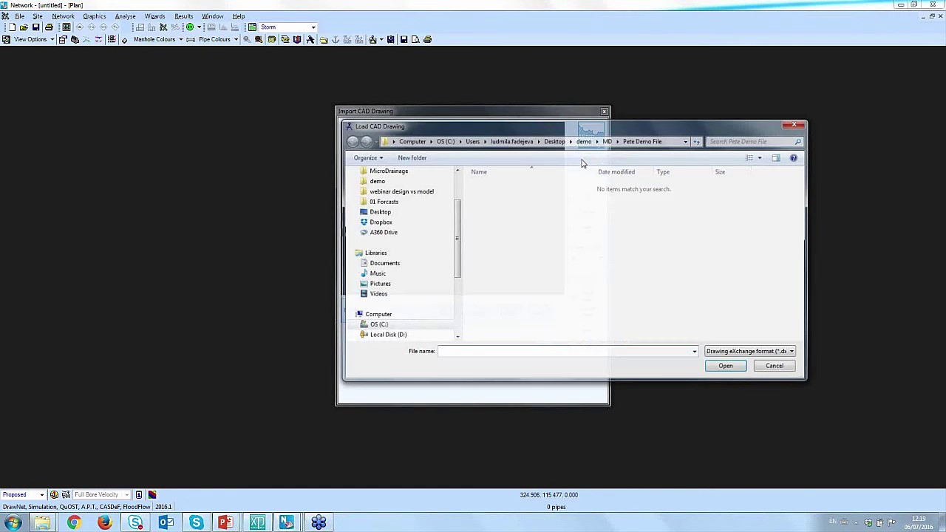
left_click(792, 353)
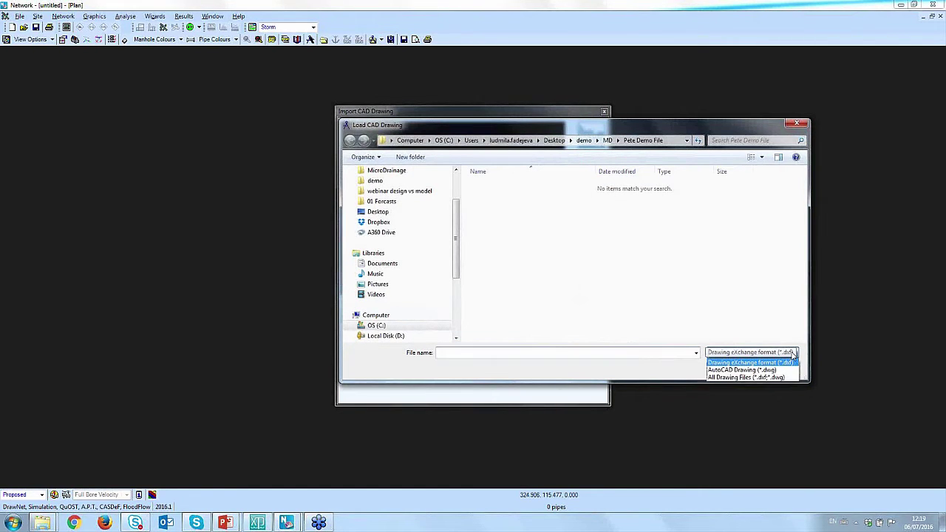
left_click(787, 372)
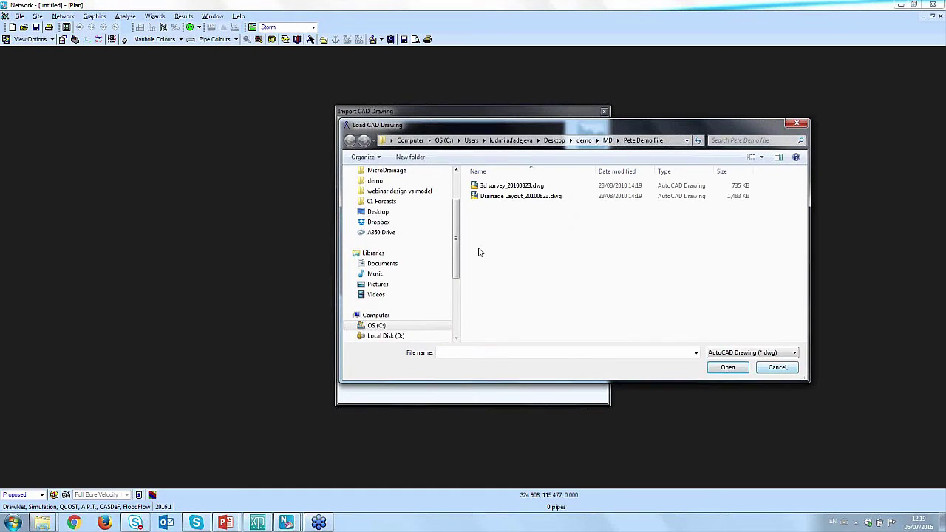
double_click(513, 190)
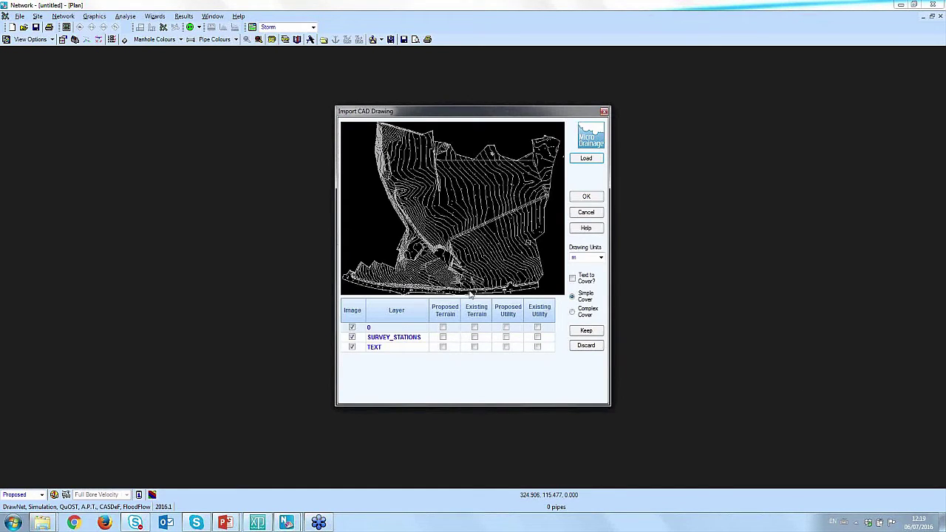
left_click(443, 338)
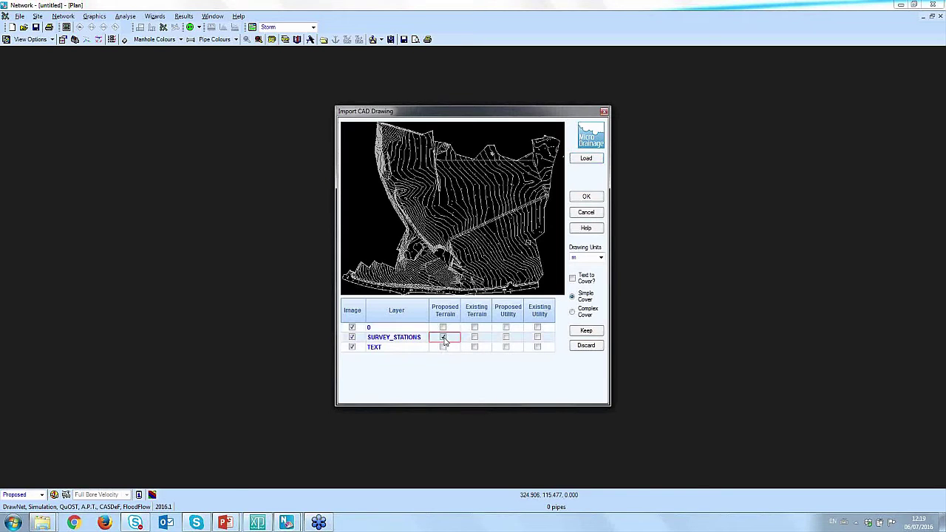
left_click(581, 196)
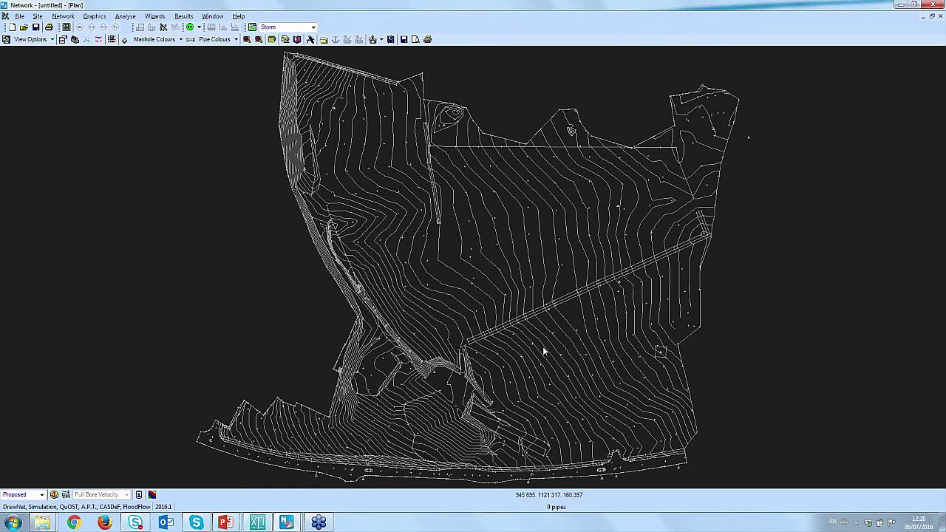
- Show and then hide the terrain height map, then bring up the FloodFlow analysis options
left_click(52, 40)
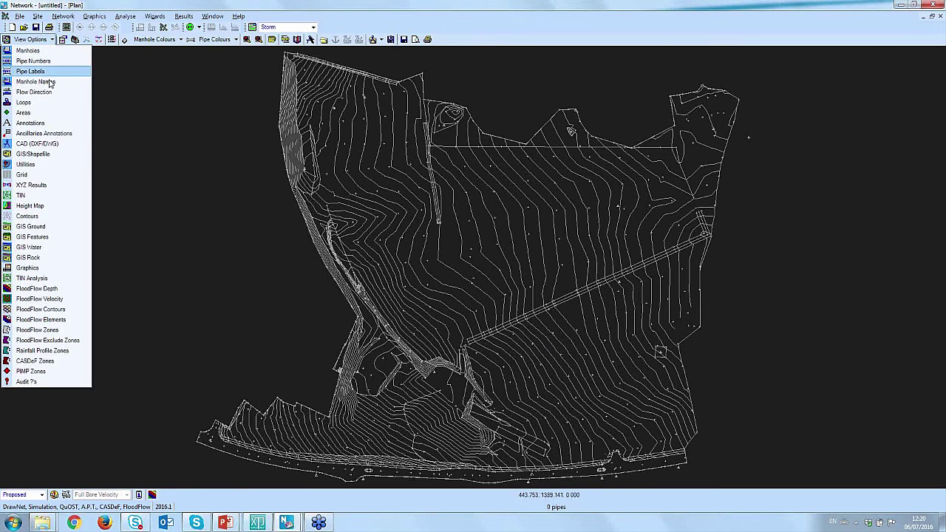
left_click(57, 207)
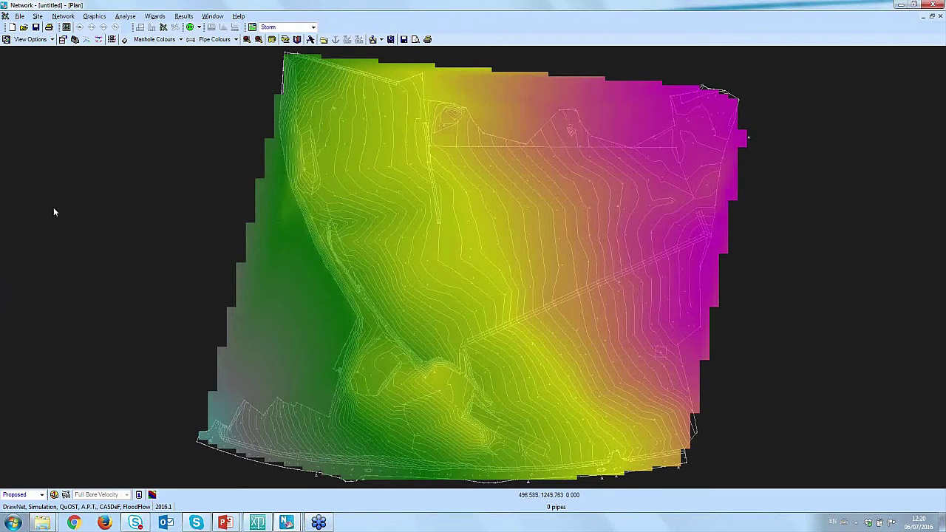
left_click(52, 40)
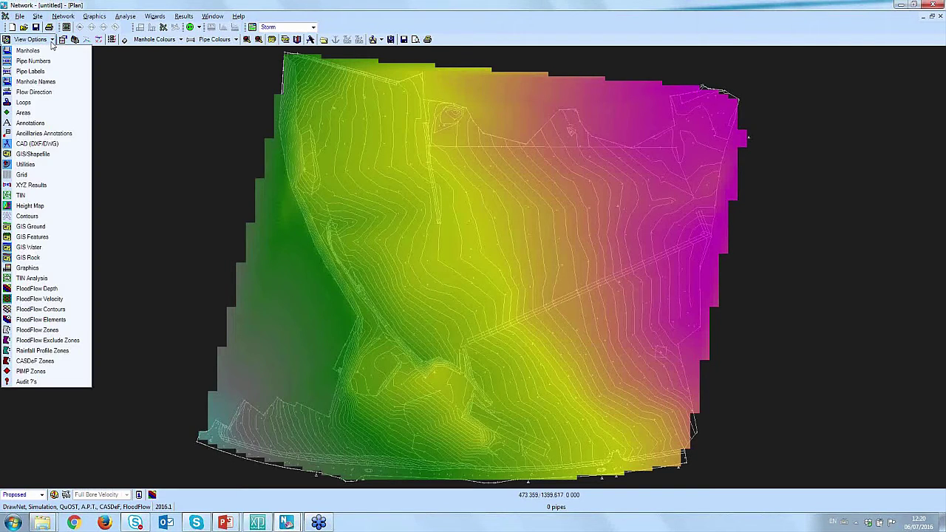
left_click(43, 206)
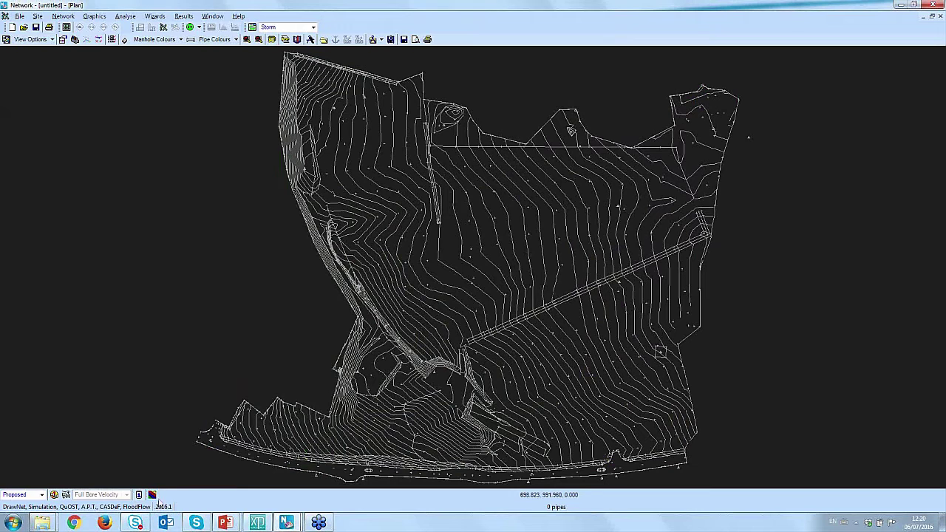
left_click(153, 495)
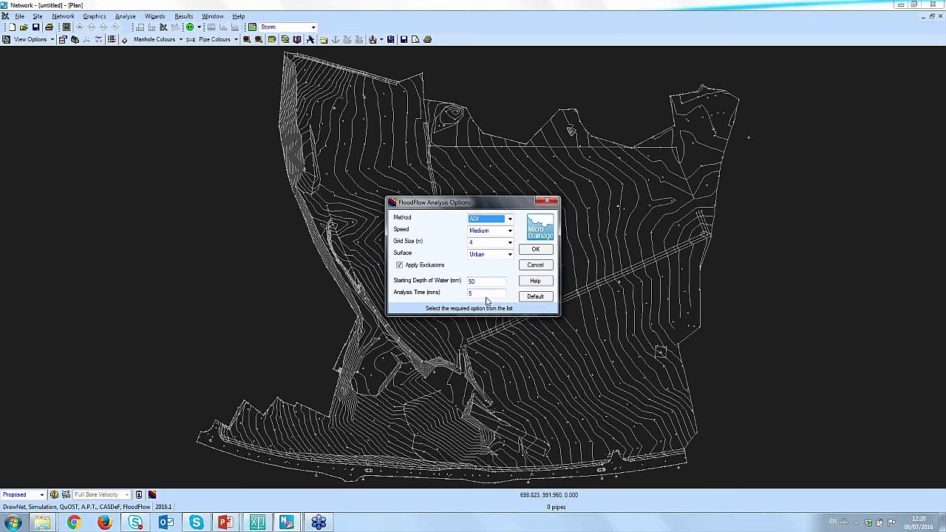
- Run the FloodFlow analysis with the surface type set to Rural
left_click(509, 255)
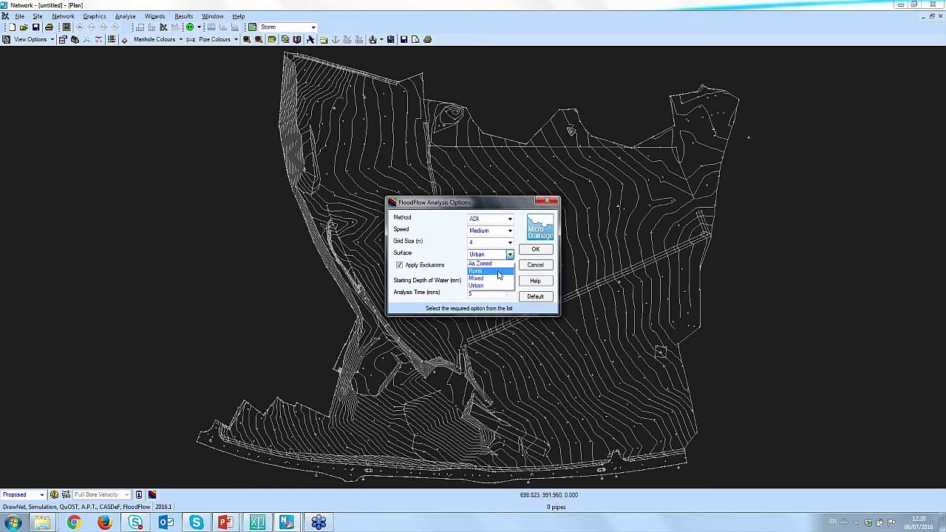
left_click(499, 271)
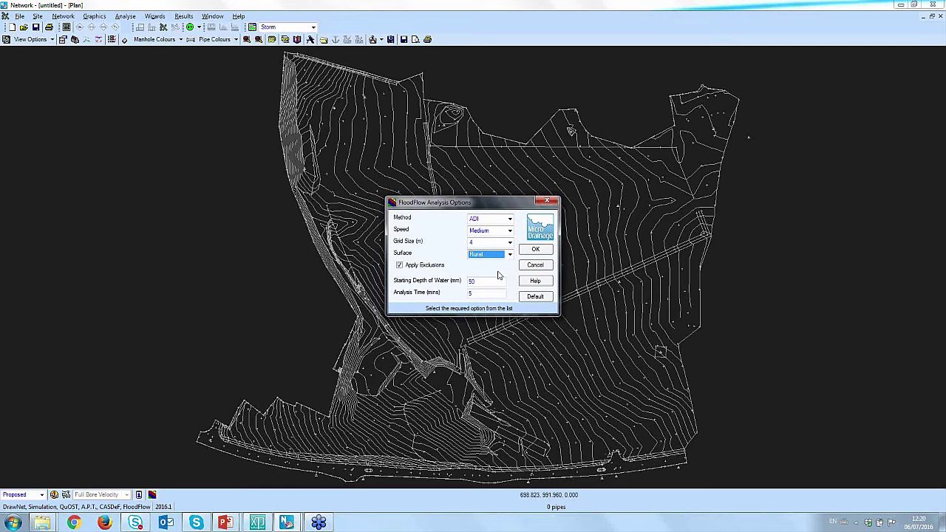
left_click(537, 251)
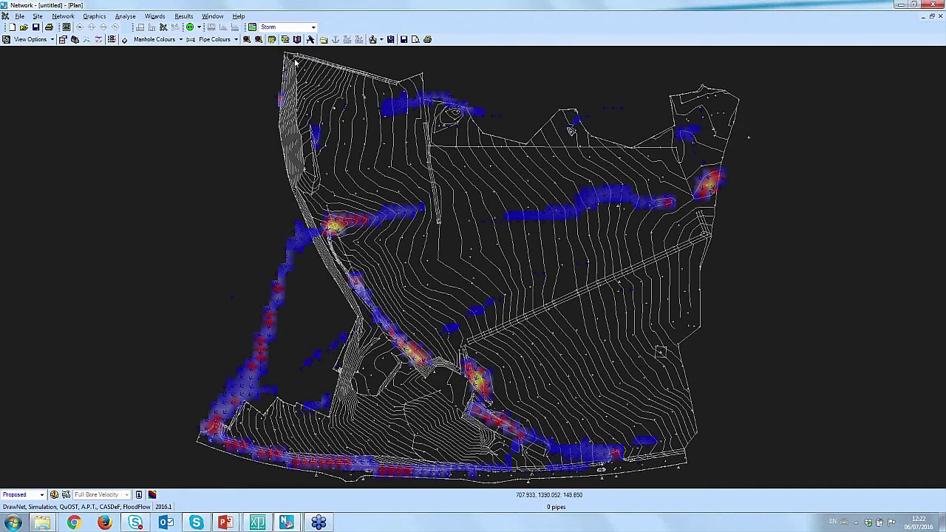
- Import the ticked layers of Drainage Layout_20100823.dwg onto the plan as a background
left_click(372, 40)
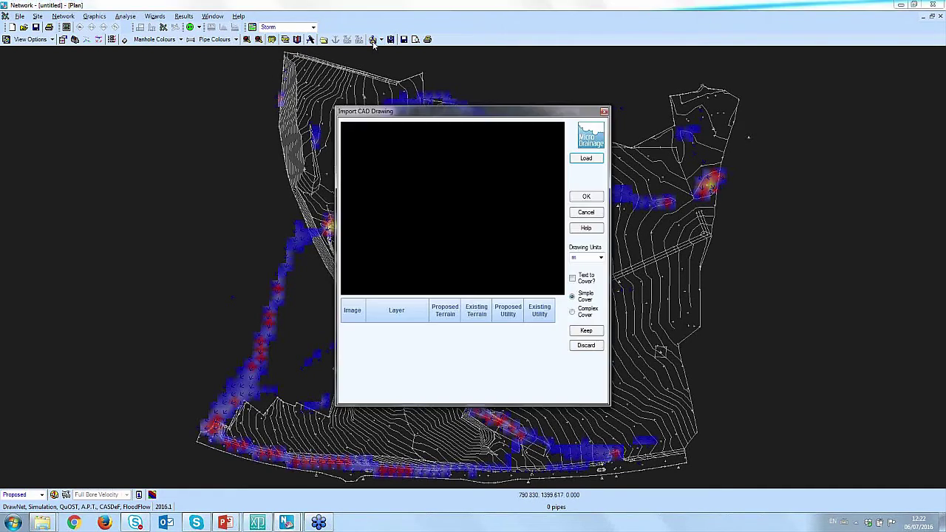
left_click(584, 159)
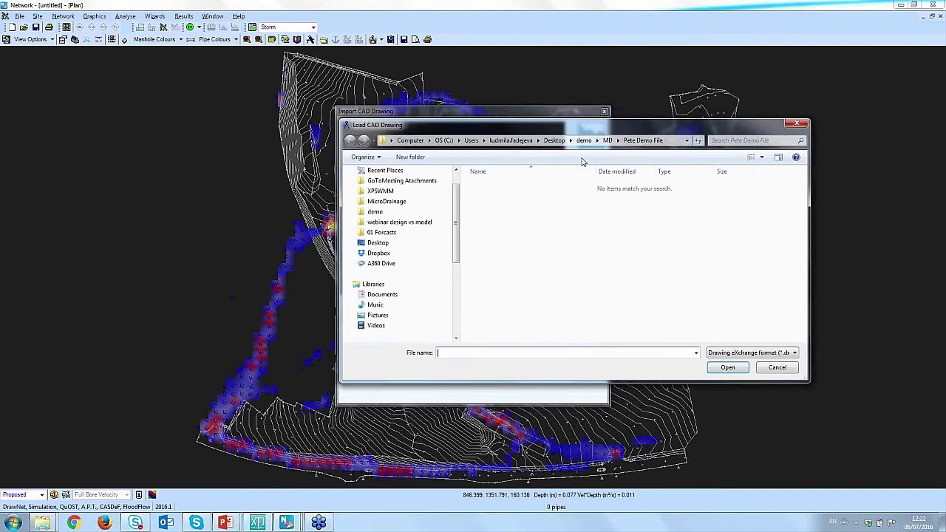
left_click(789, 354)
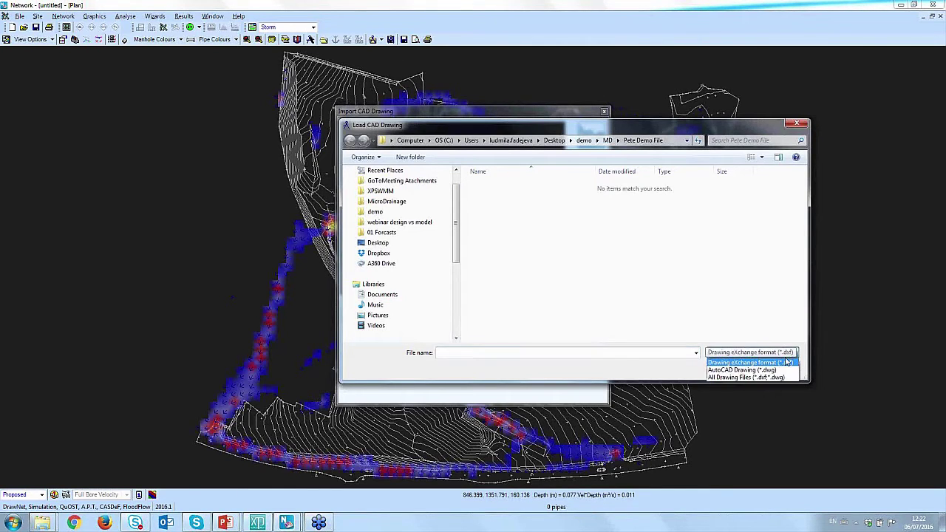
left_click(781, 371)
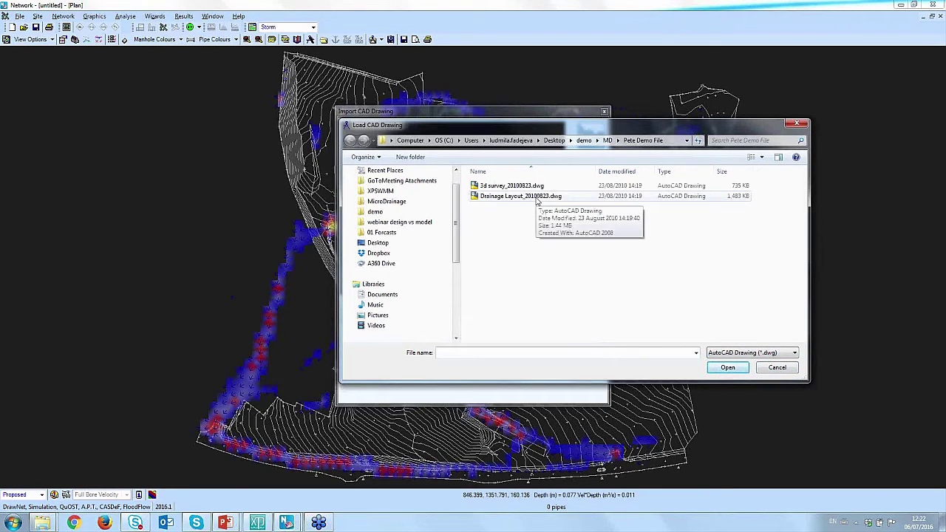
double_click(535, 196)
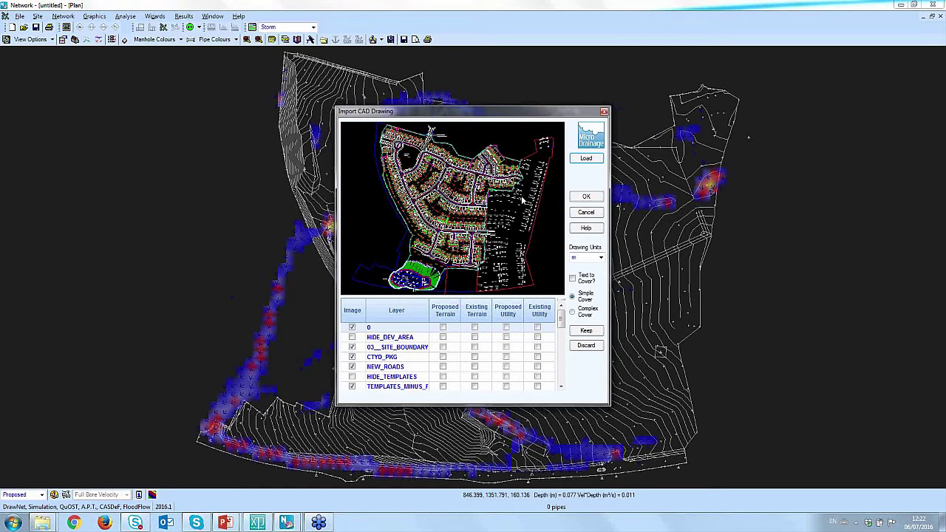
left_click(588, 196)
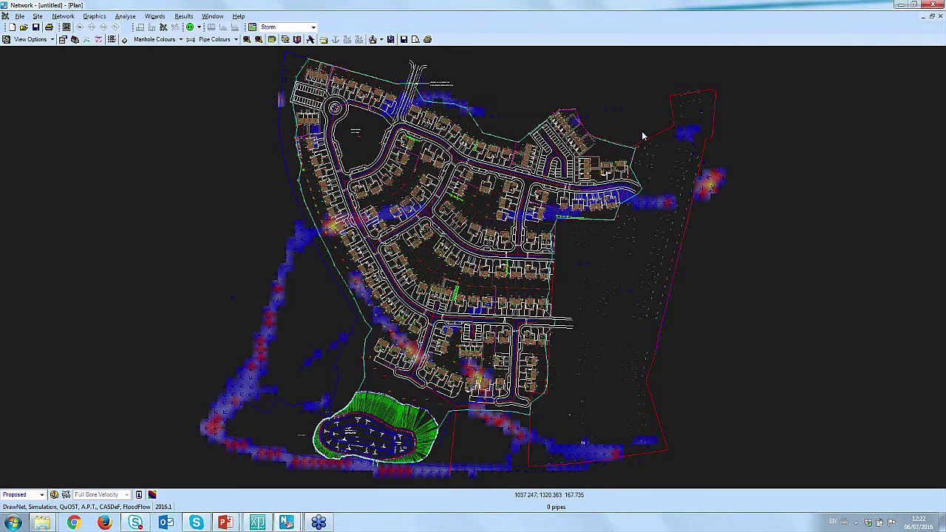
- Overwrite the Proposed terrain with Final Infrastructure.pwf and re-triangulate the surface
left_click(38, 16)
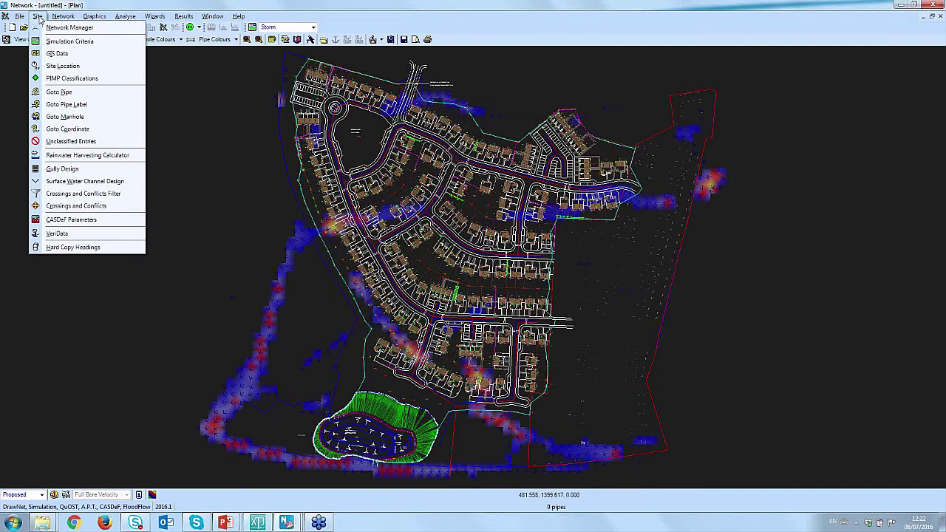
left_click(48, 53)
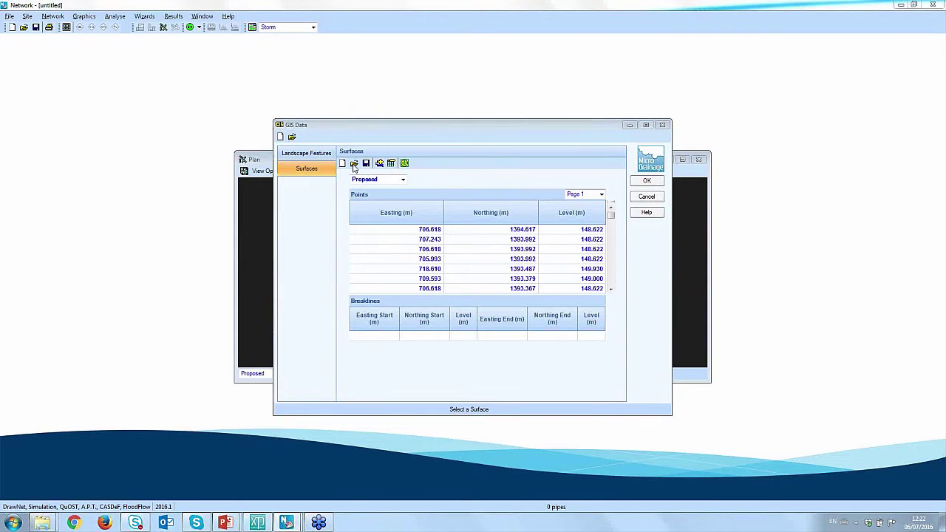
left_click(354, 164)
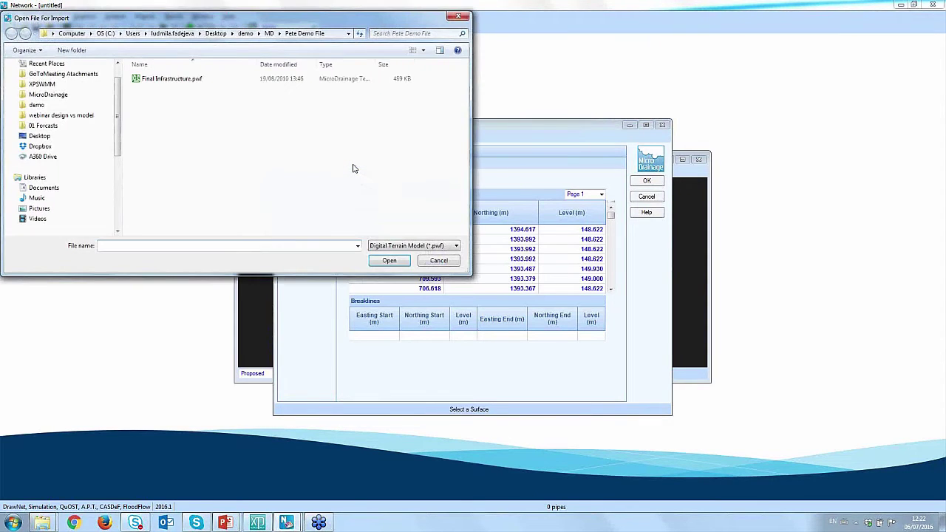
double_click(205, 83)
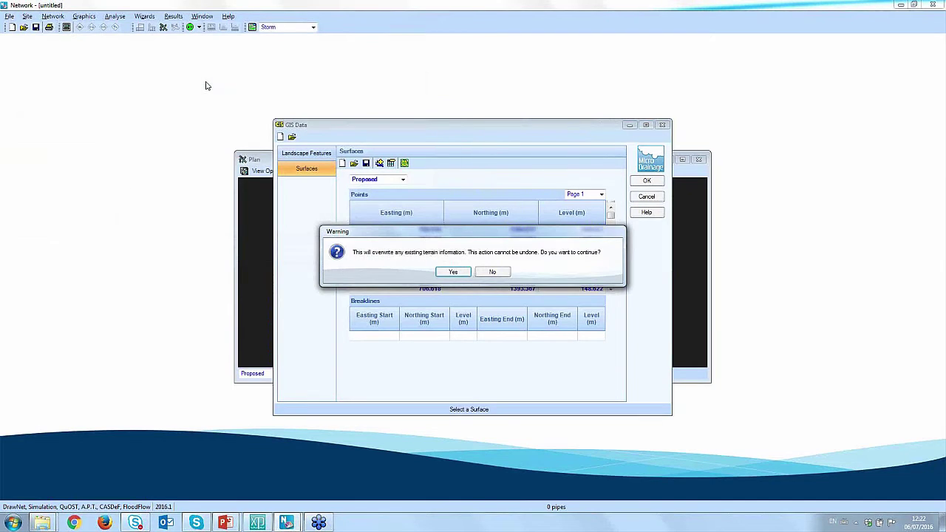
left_click(453, 273)
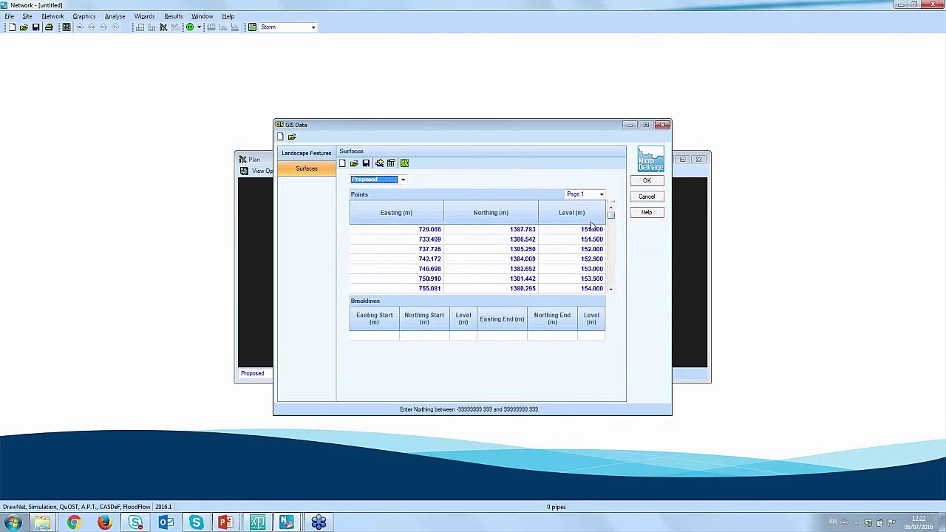
left_click(647, 182)
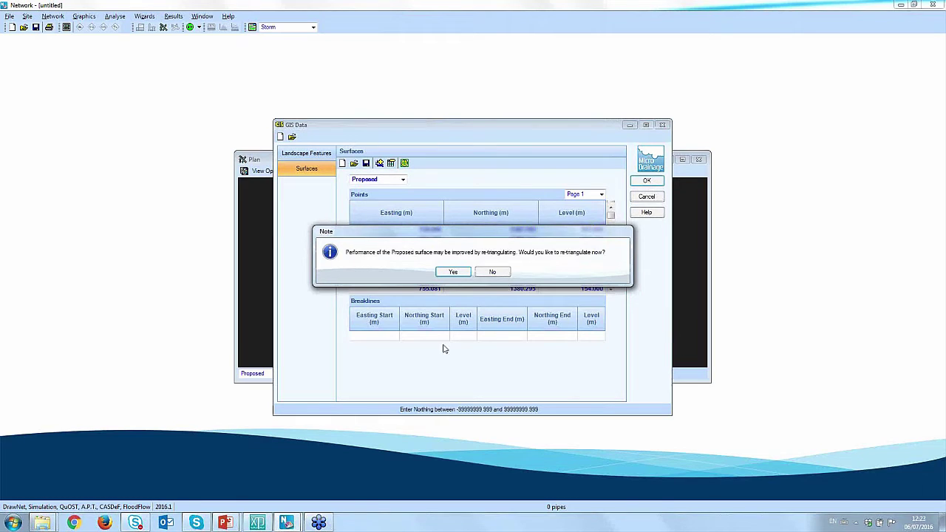
left_click(453, 272)
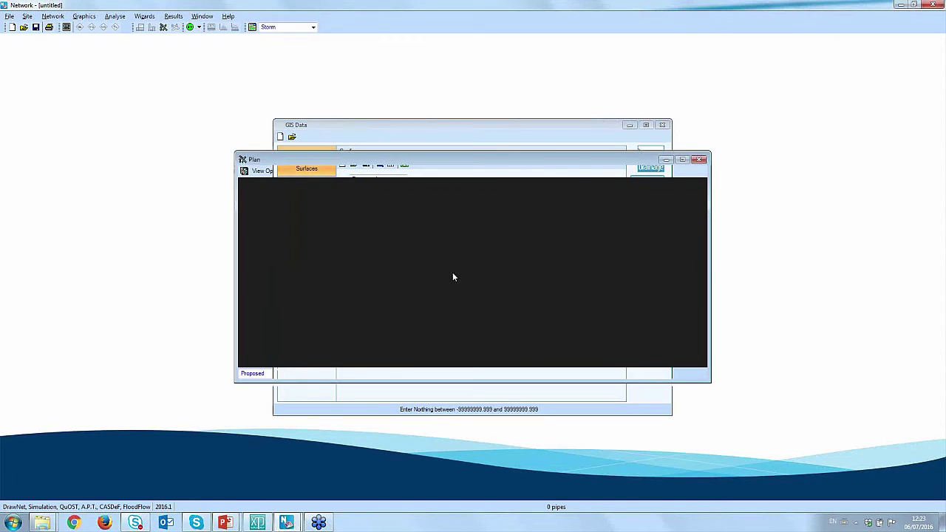
- Maximise the plan window and briefly show, then hide, the Proposed TIN triangulation
left_click(682, 160)
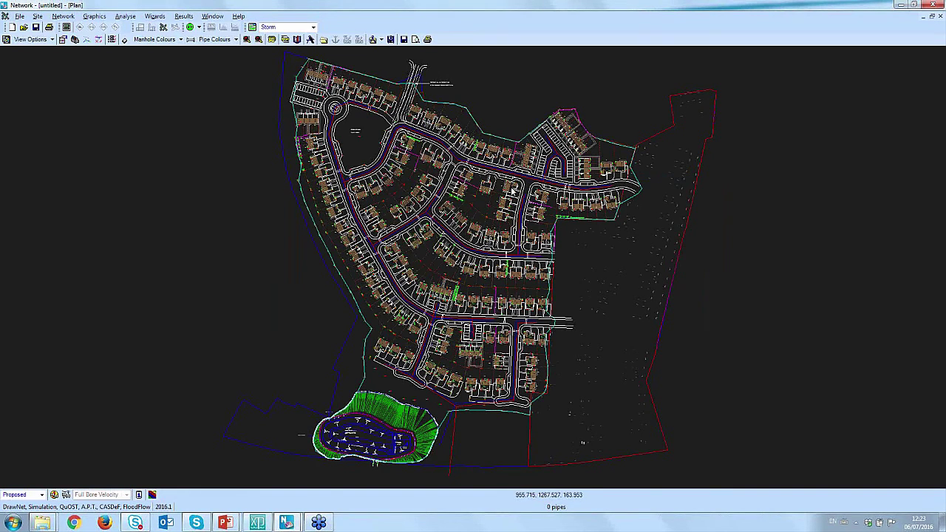
left_click(53, 40)
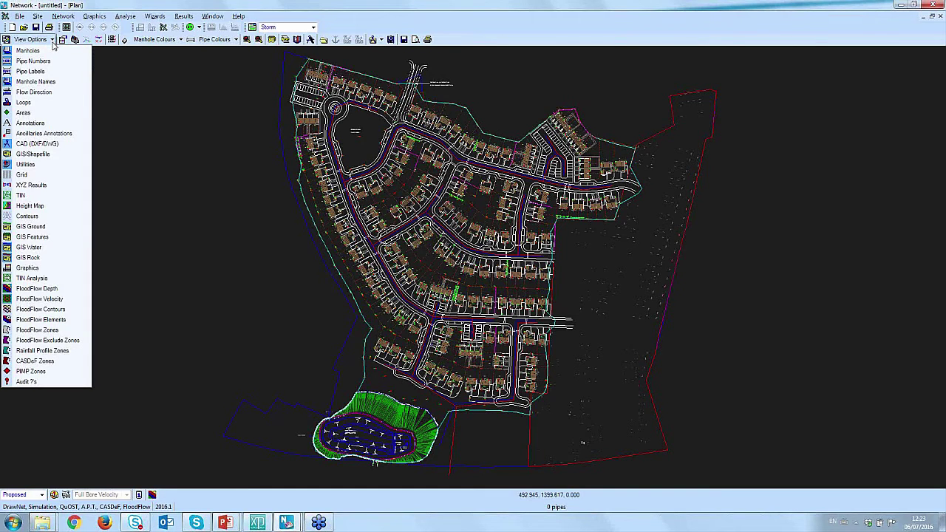
left_click(42, 197)
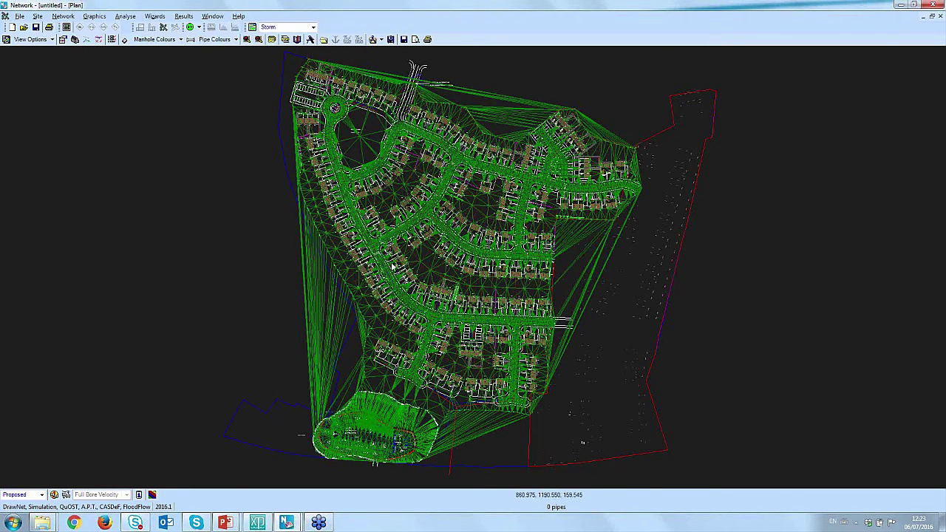
left_click(52, 40)
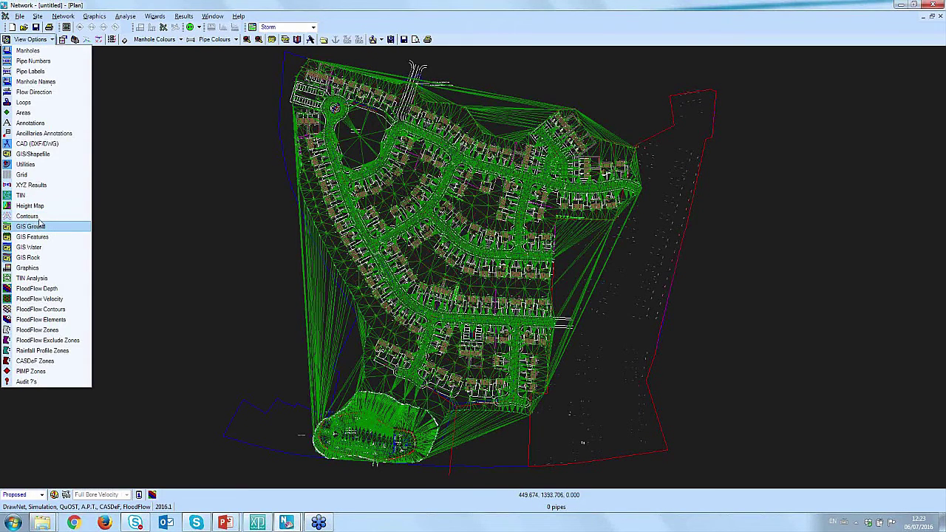
left_click(51, 195)
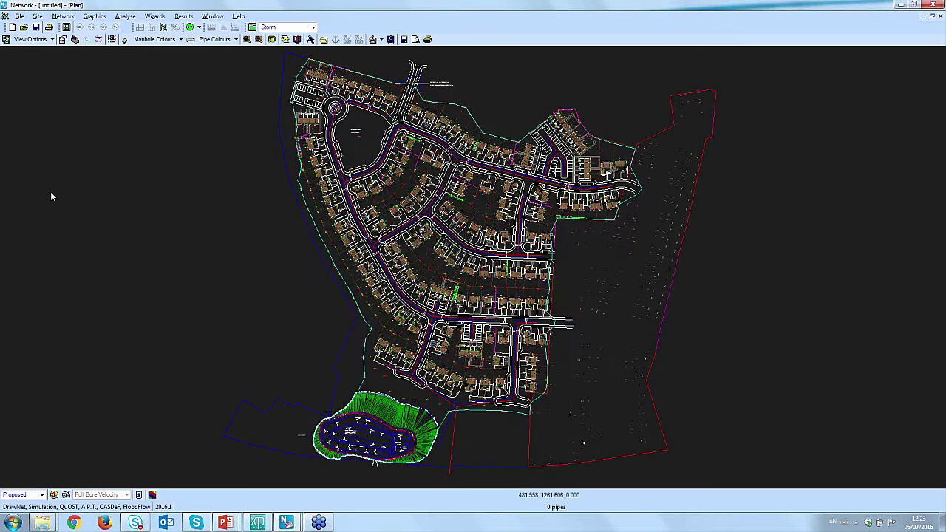
- Rerun FloodFlow with an Urban surface and pan across the ponding and flow path results
left_click(152, 495)
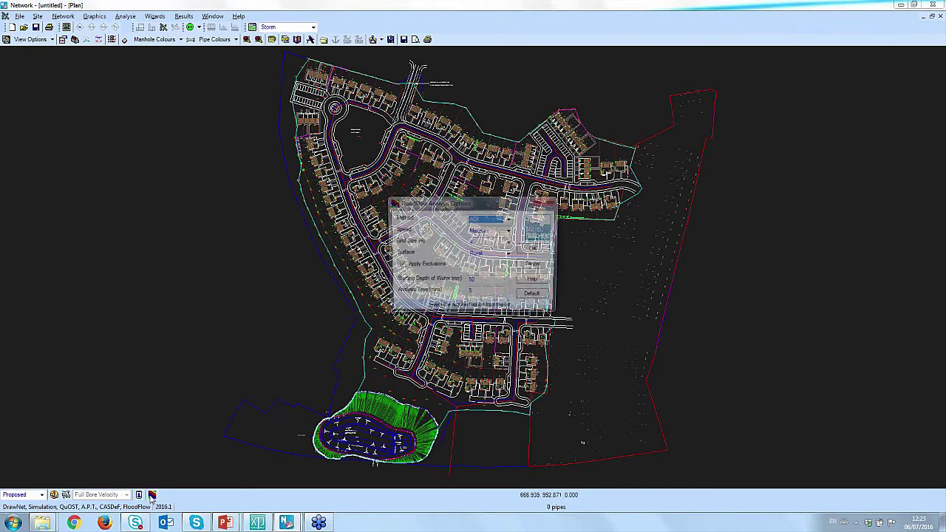
left_click(505, 254)
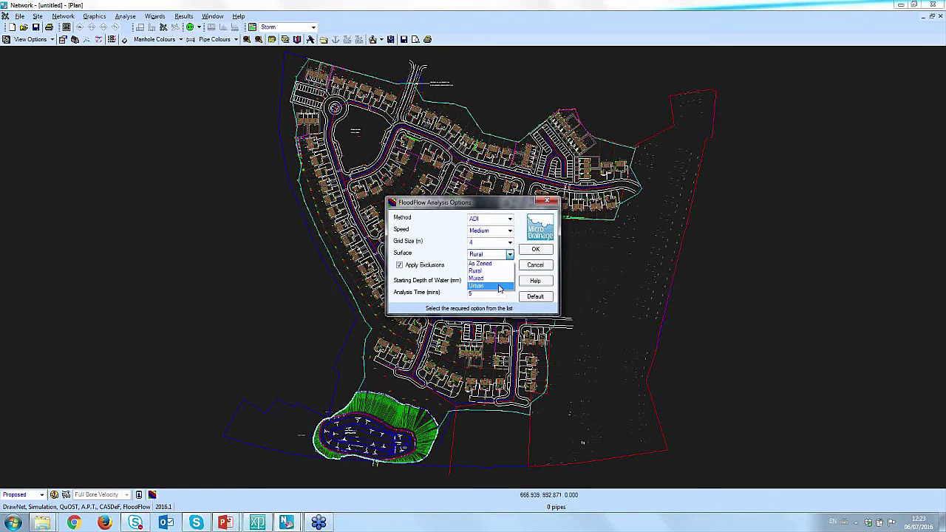
left_click(498, 286)
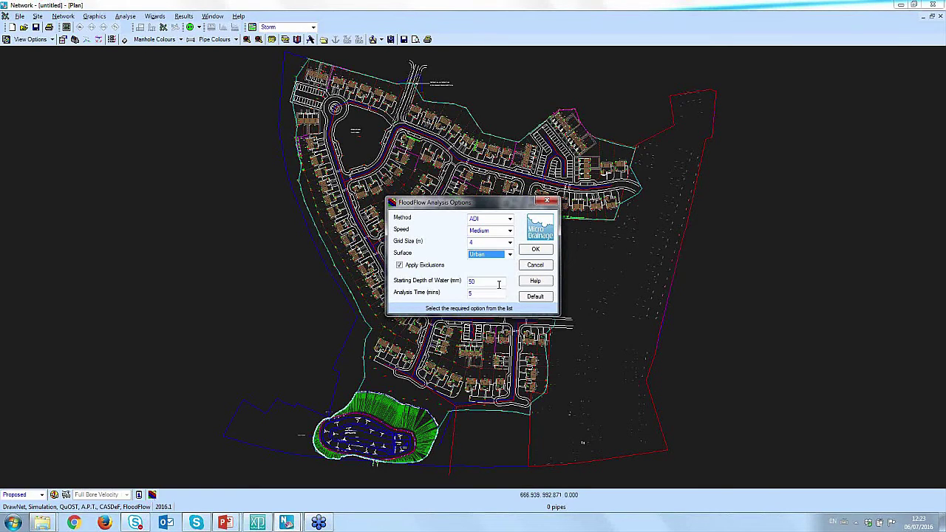
left_click(535, 250)
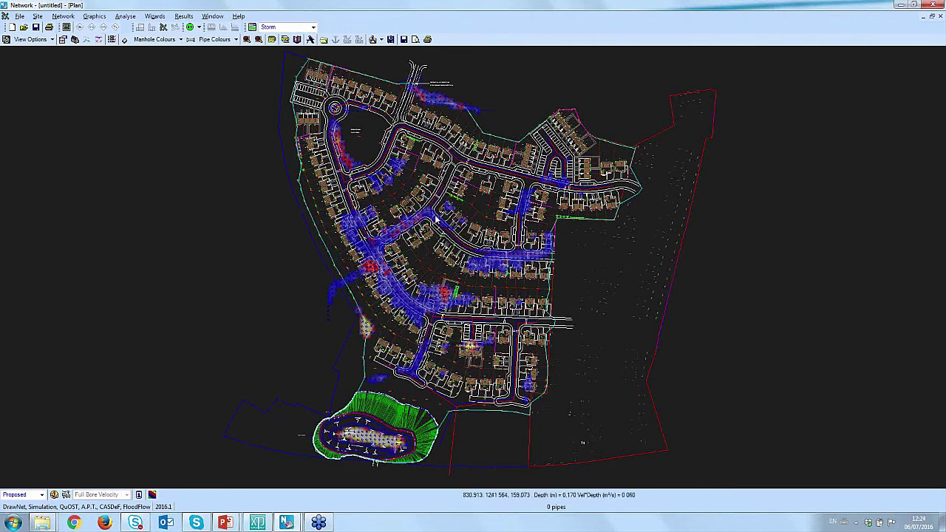
scroll(537, 198, "up", 1)
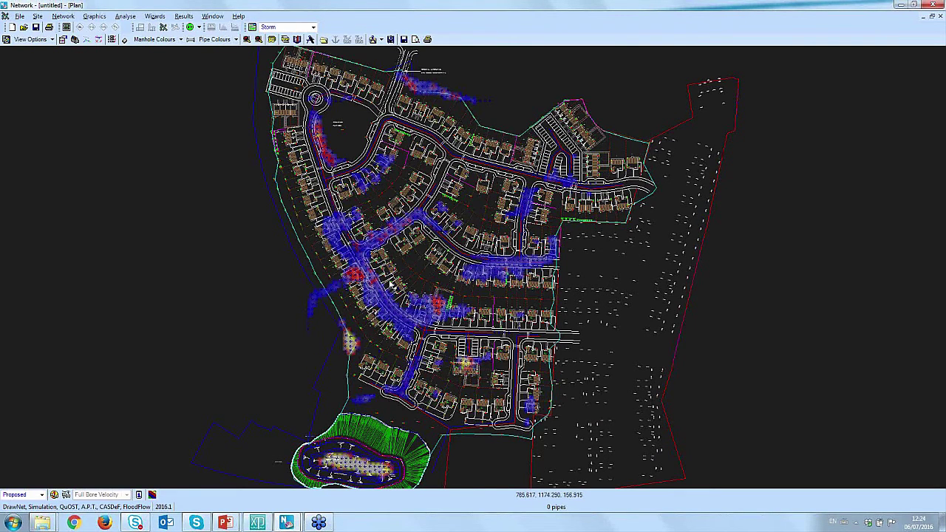
middle_click_drag(481, 244, 463, 320)
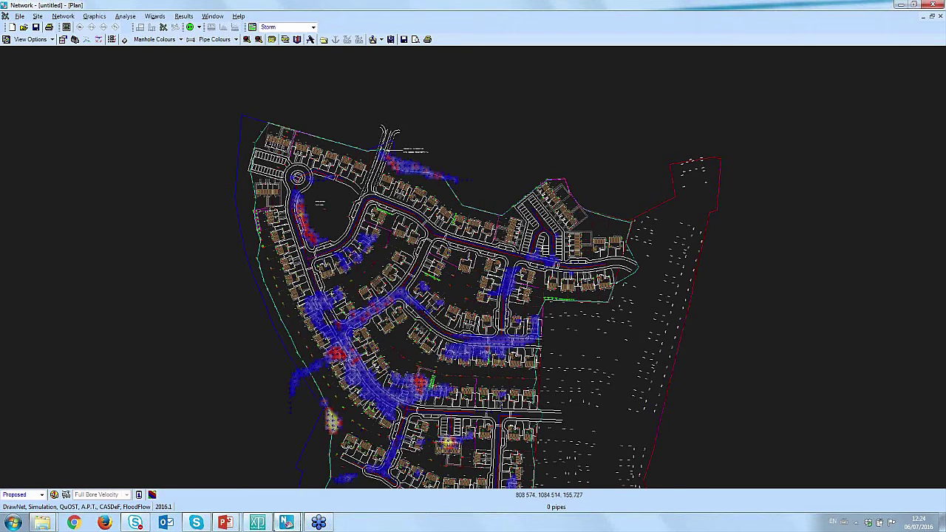
scroll(465, 333, "down", 5)
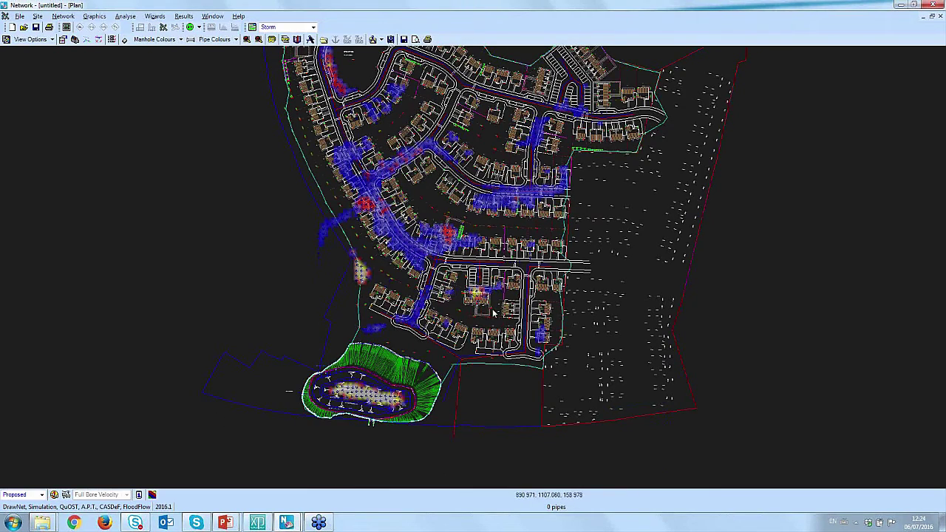
scroll(501, 405, "up", 3)
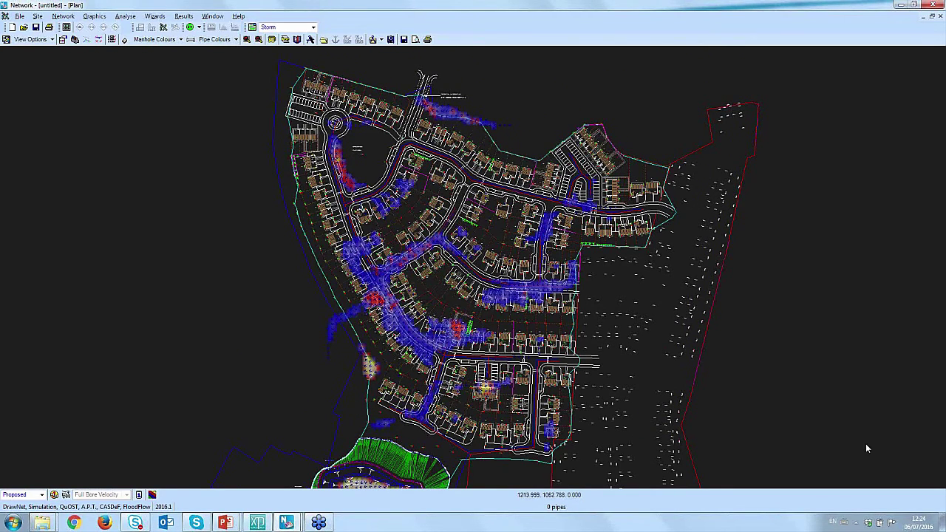
- Open the Toolbox, switch Optimise on, and pick Define Straight Pipes to show the pipe types
left_click(75, 41)
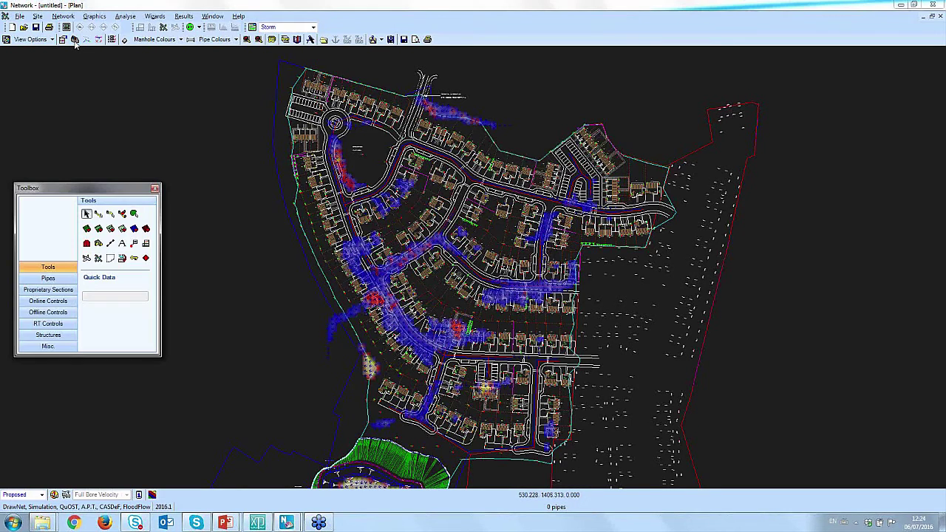
left_click(311, 40)
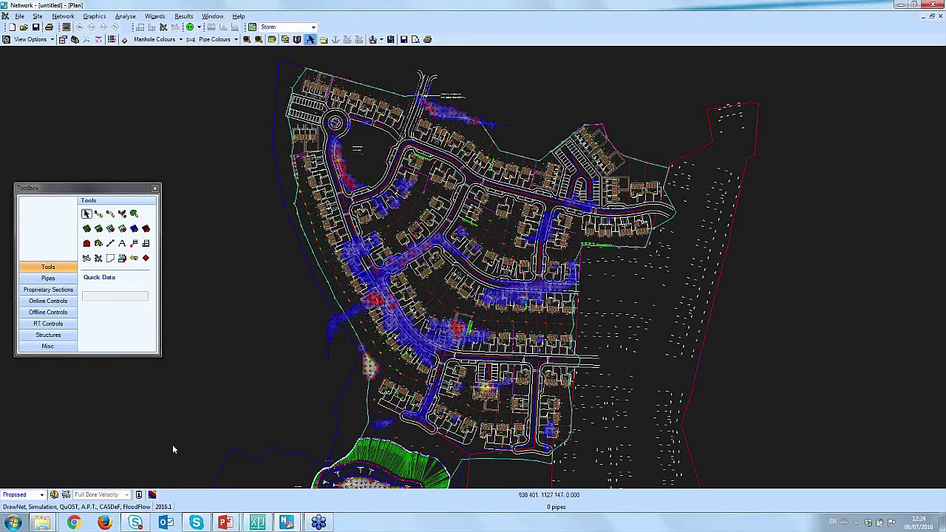
left_click(66, 495)
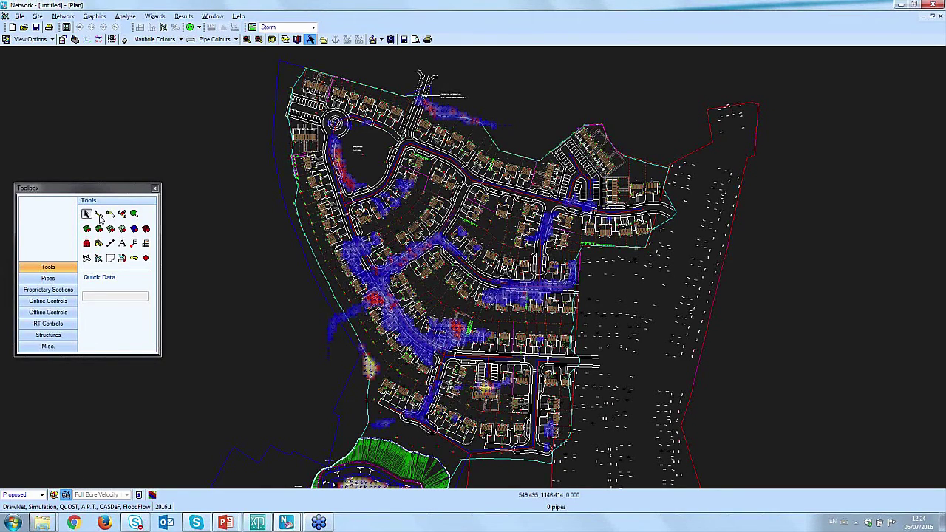
left_click_drag(101, 189, 159, 69)
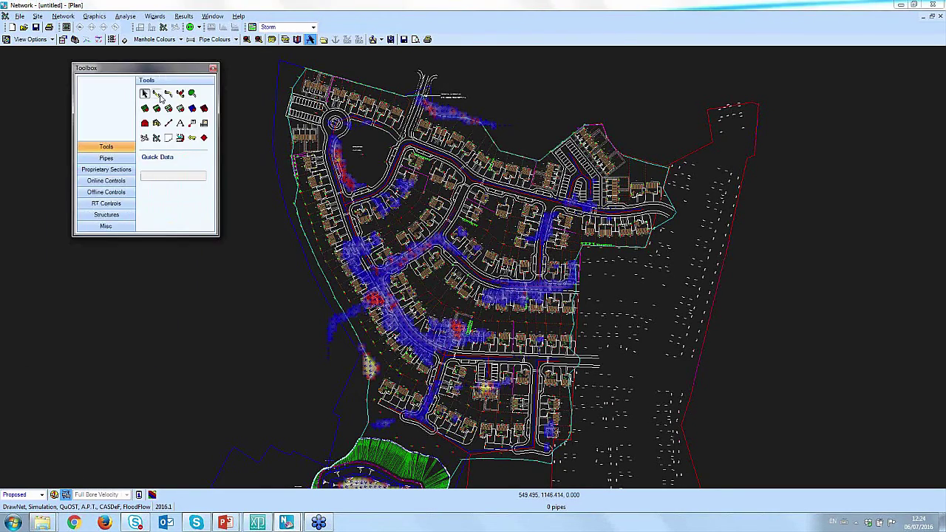
left_click(156, 96)
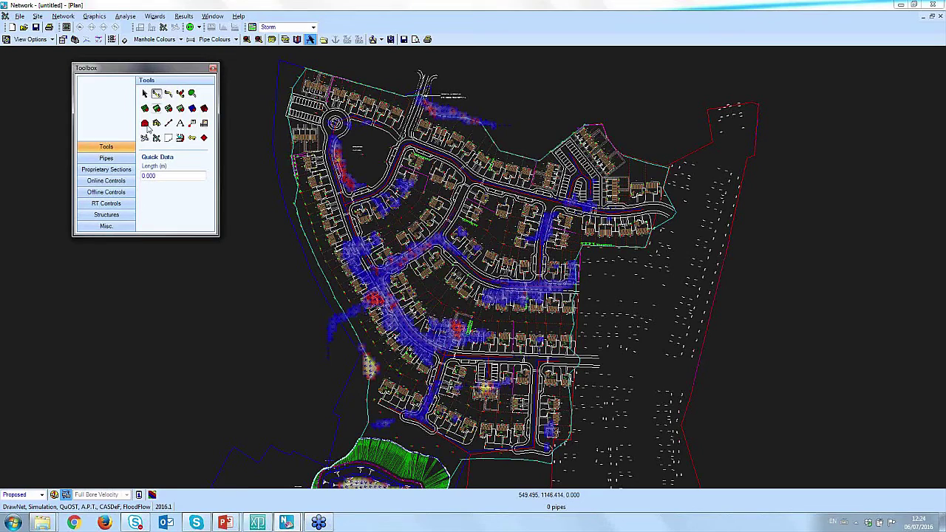
left_click(106, 158)
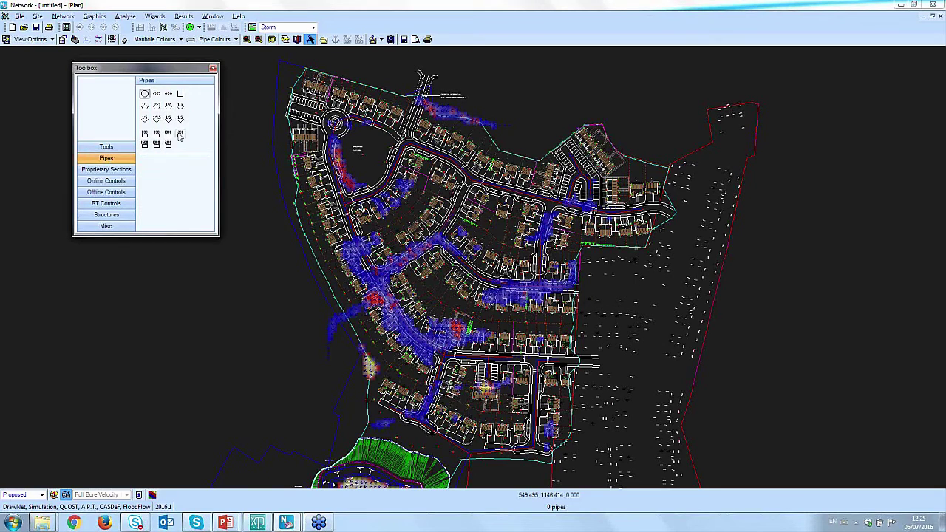
- Display the 12-pipe S1 storm plan (S1.000–S1.011) with Full Bore Velocity pipe colouring
left_click(145, 95)
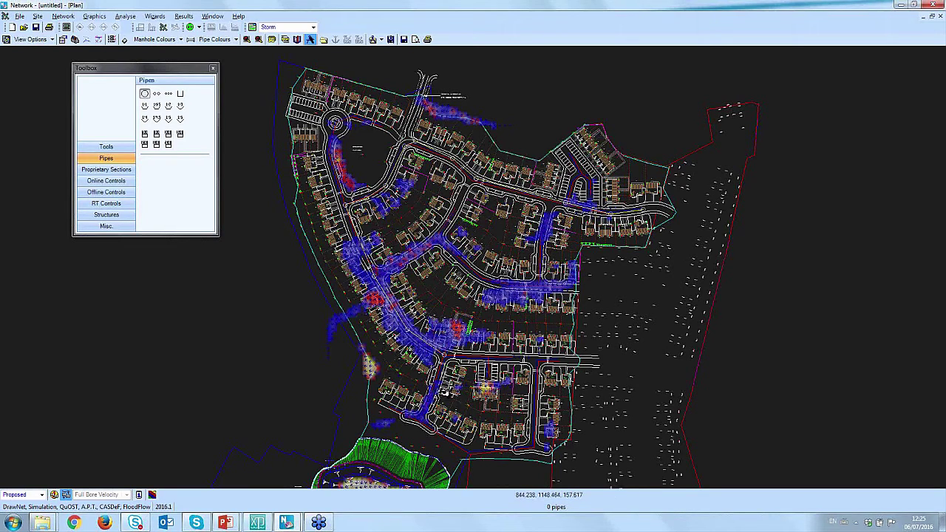
left_click(447, 377)
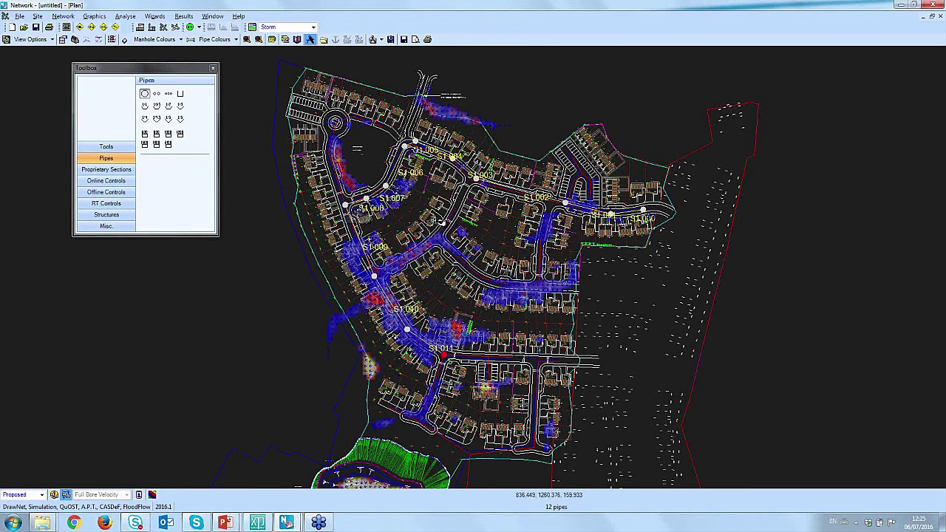
- Show the long section of storm pipes S1.000–S1.011, with 100 mm pipes under the ground profile
left_click(140, 27)
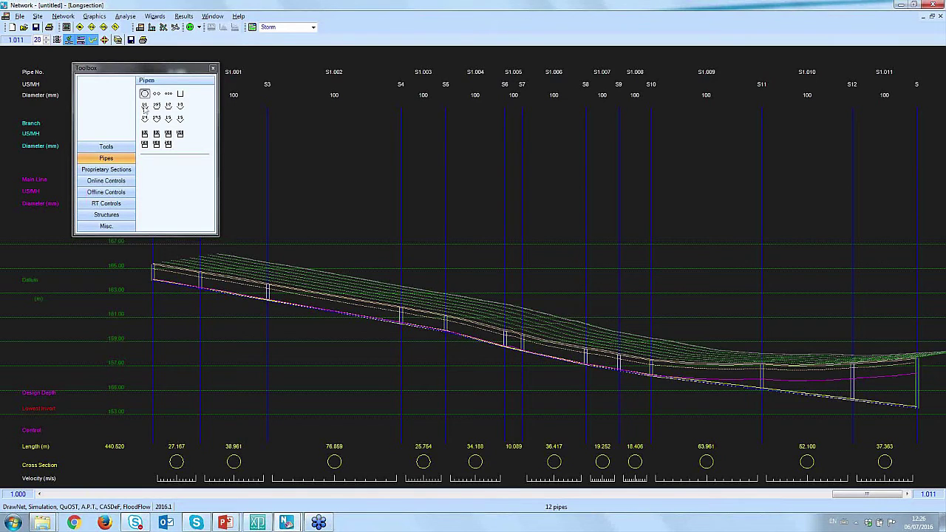
left_click(63, 16)
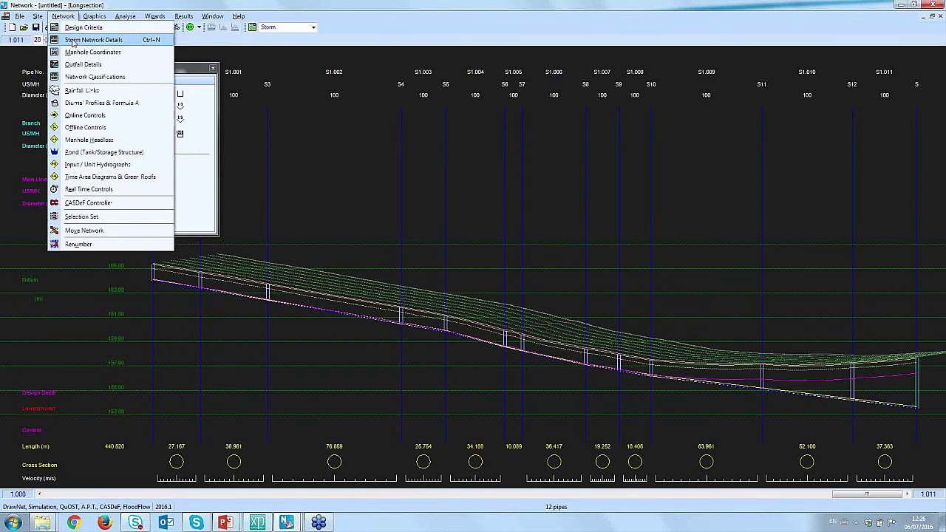
- Review the Storm Network Details tables for all 12 pipes, then minimise that window
left_click(73, 40)
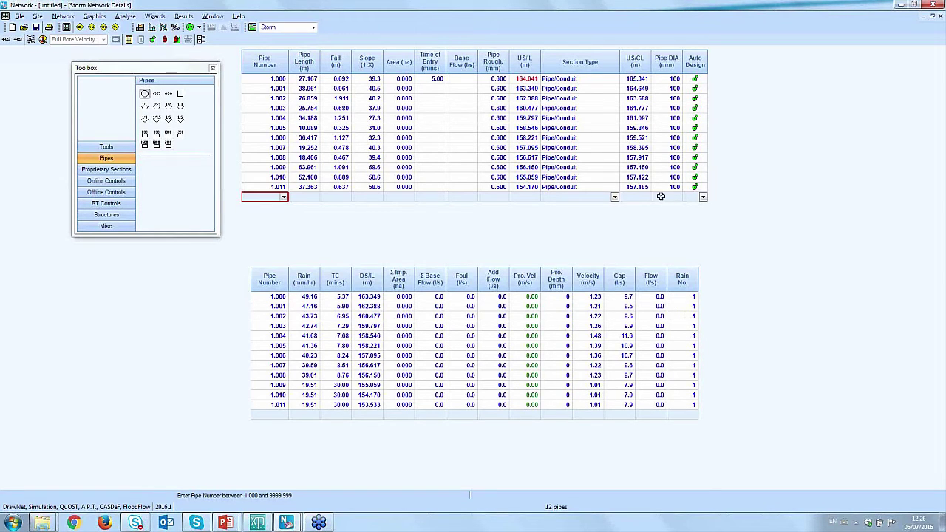
left_click(922, 16)
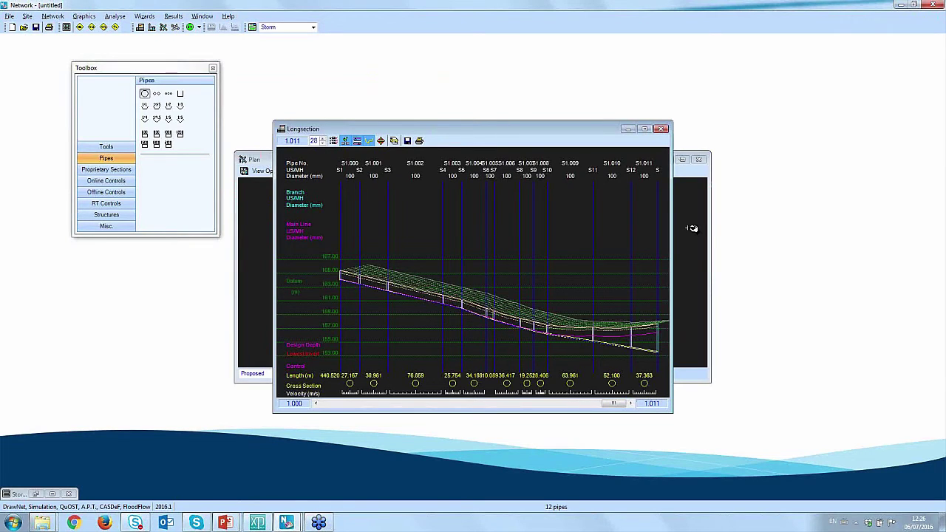
- Maximise the plan and browse the Toolbox's Tools, Online Controls and Structures, selecting Sand Filter
left_click(627, 129)
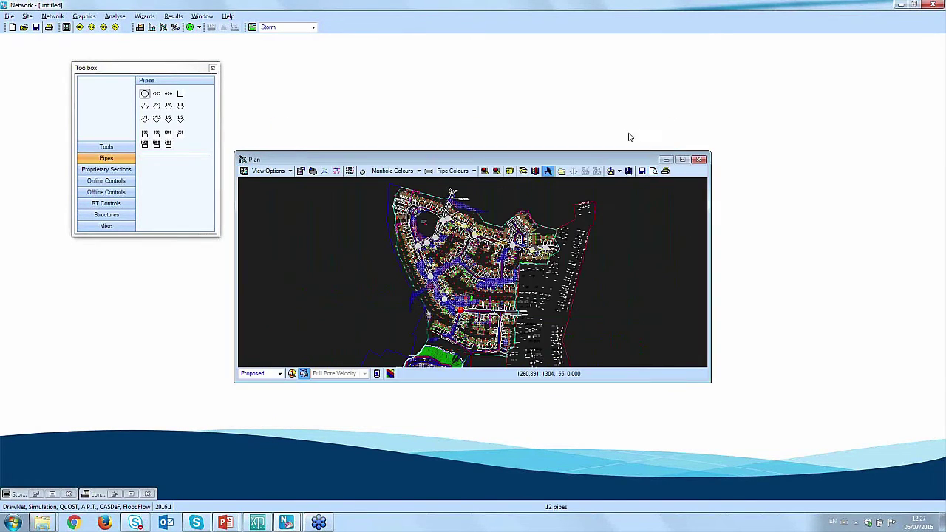
left_click(682, 159)
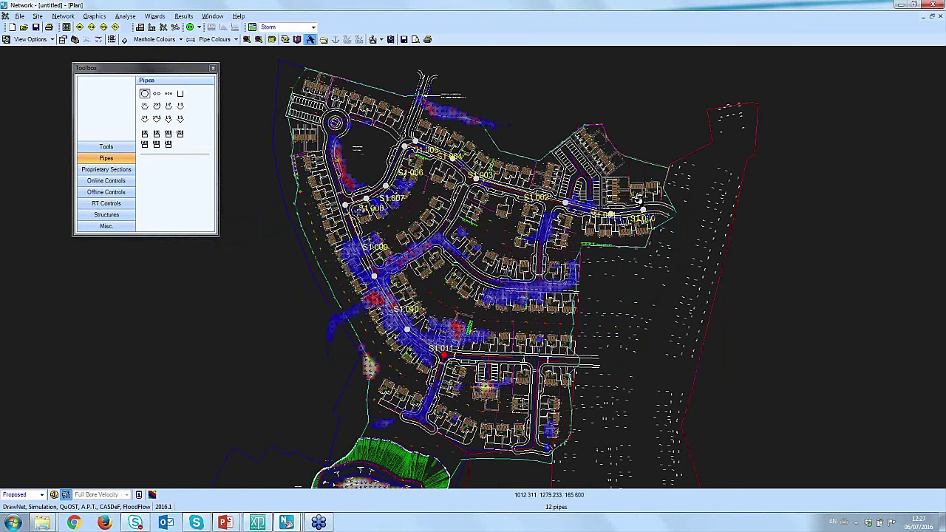
left_click(108, 150)
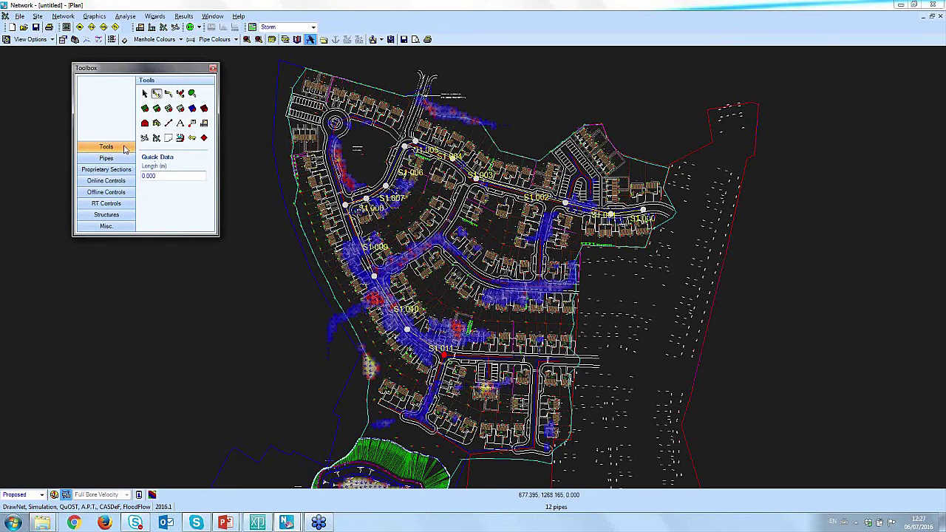
left_click(116, 184)
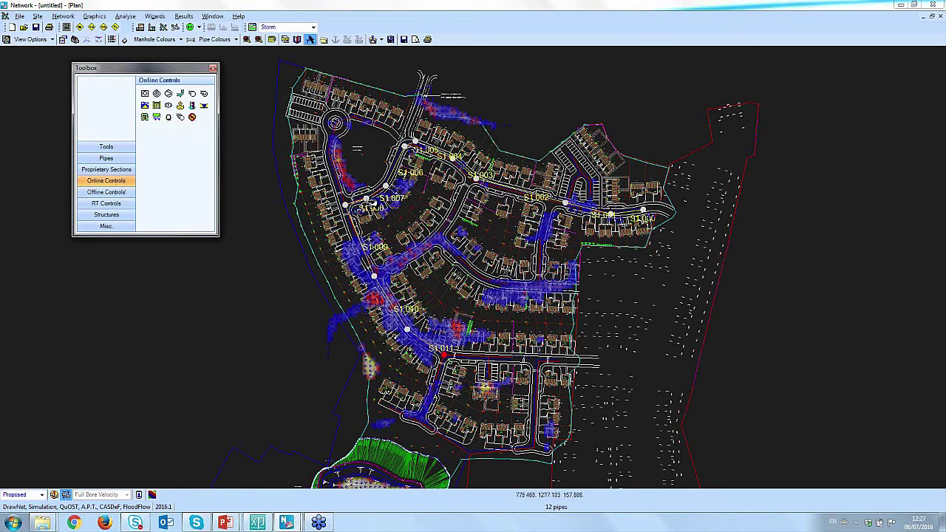
left_click(116, 216)
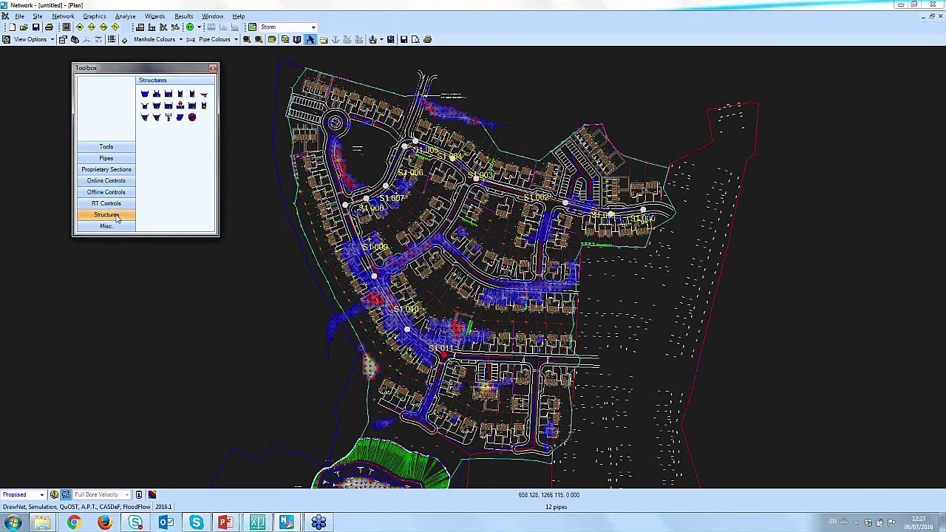
left_click(165, 116)
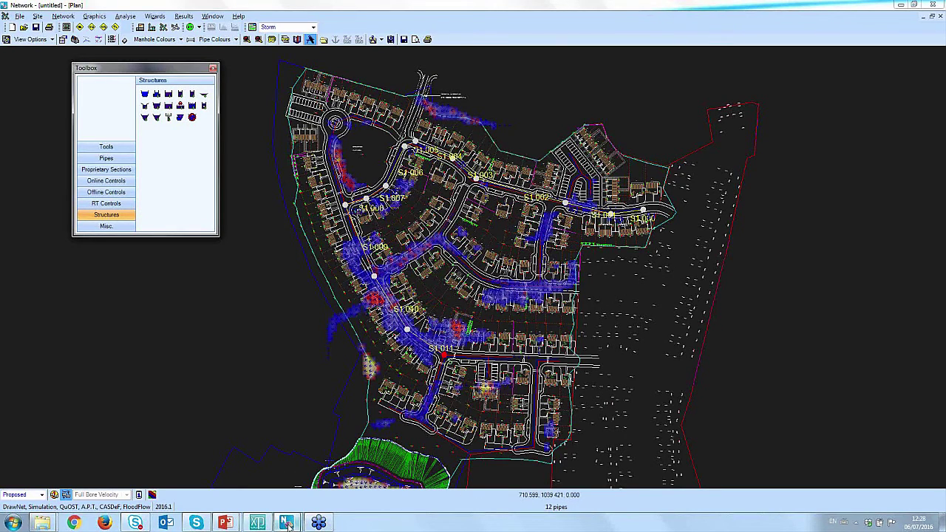
mouse_move(287, 522)
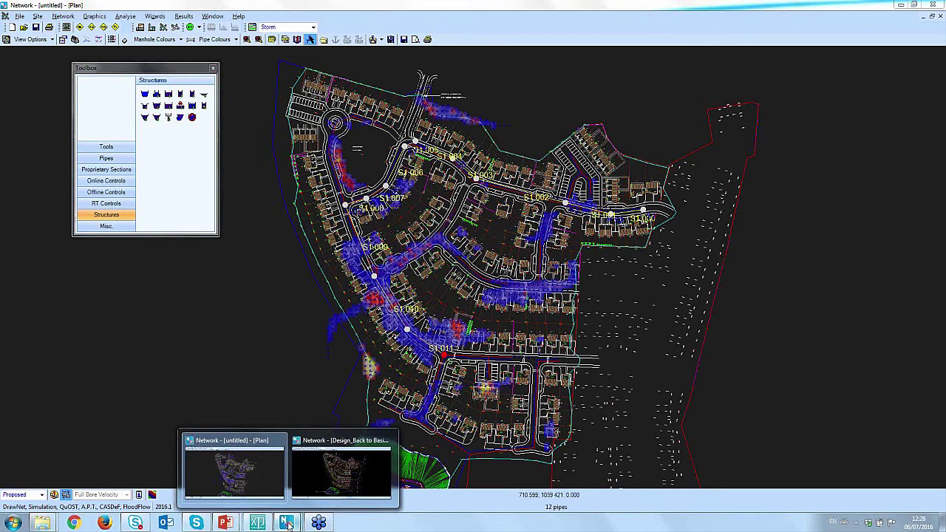
- Switch to the Design_Back to Basics SW SUDS network, hiding then restoring its CAD background
left_click(330, 473)
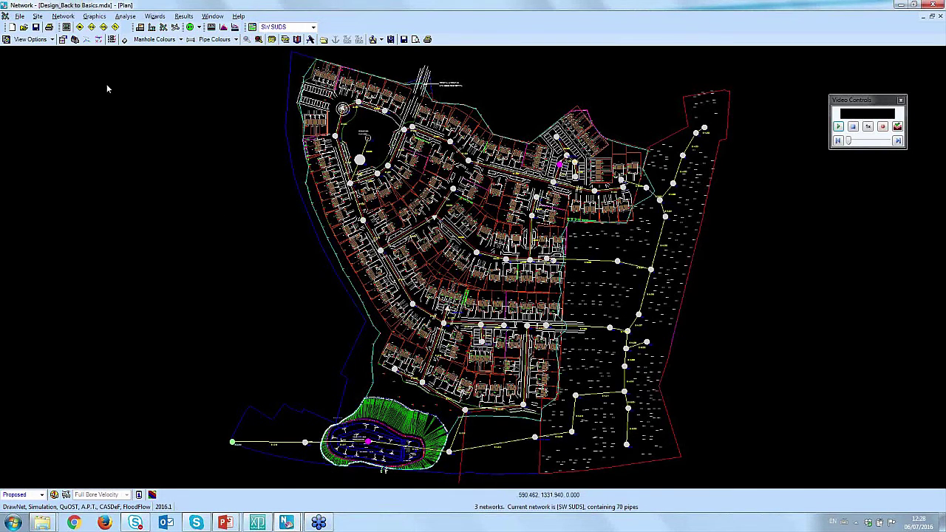
left_click(52, 40)
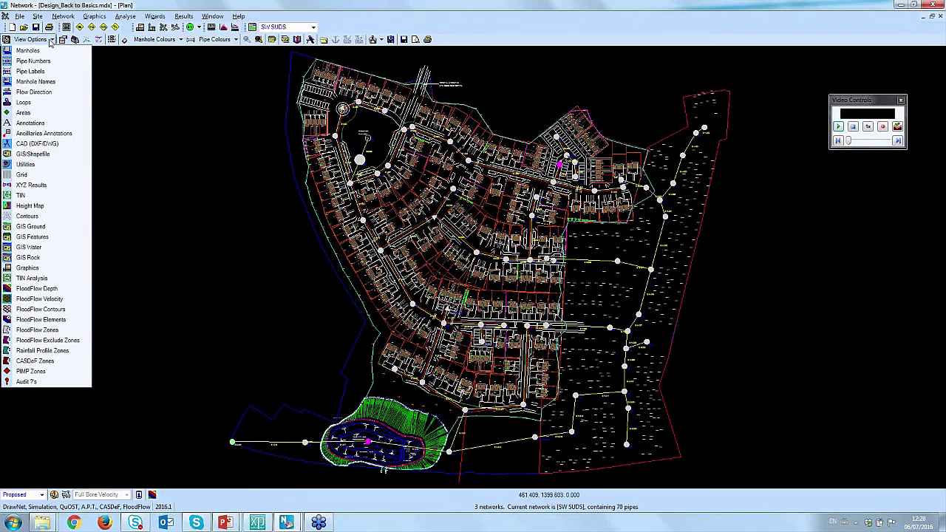
left_click(42, 142)
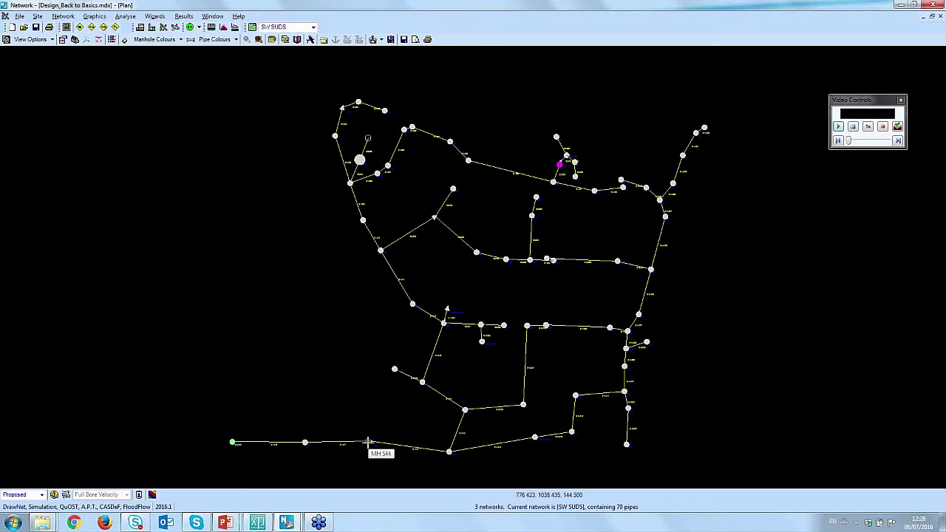
left_click(46, 41)
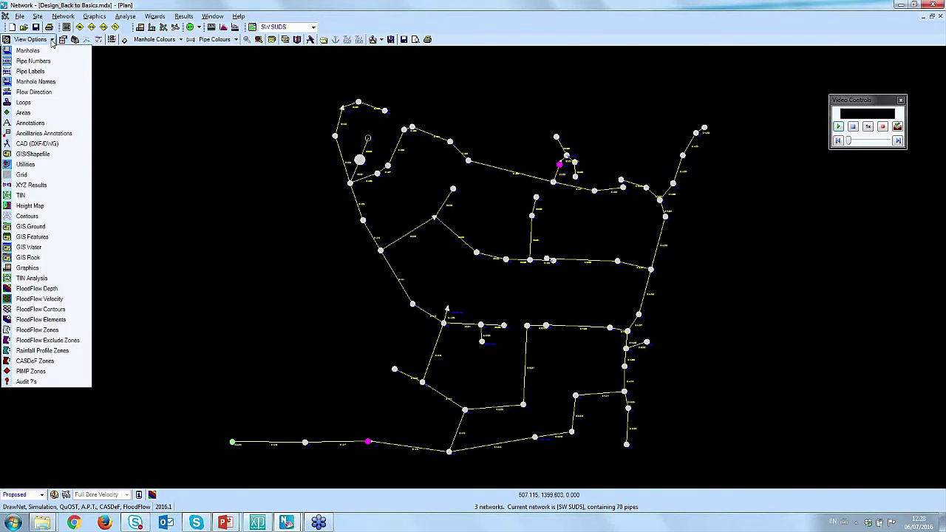
left_click(34, 145)
left_click(63, 16)
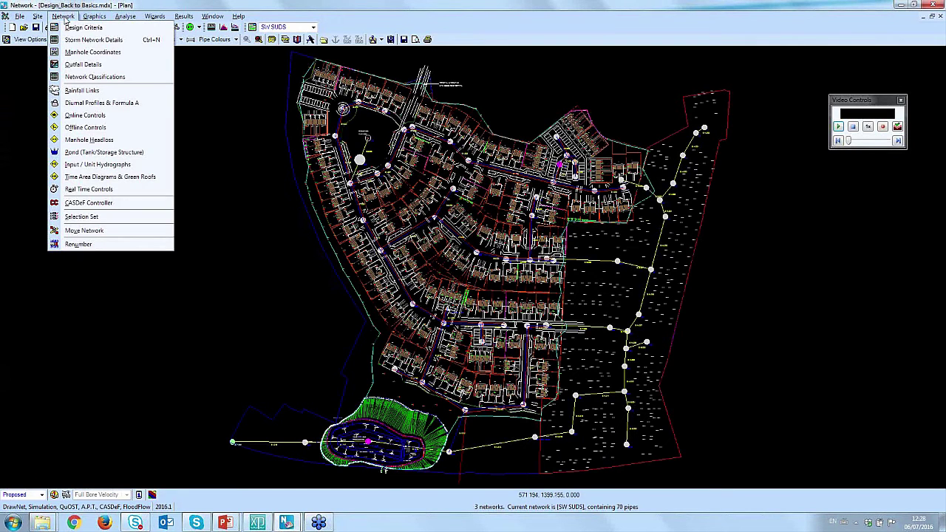
- View the Online Controls, then inspect the row 5 Complex pond structure and close without applying changes
left_click(86, 115)
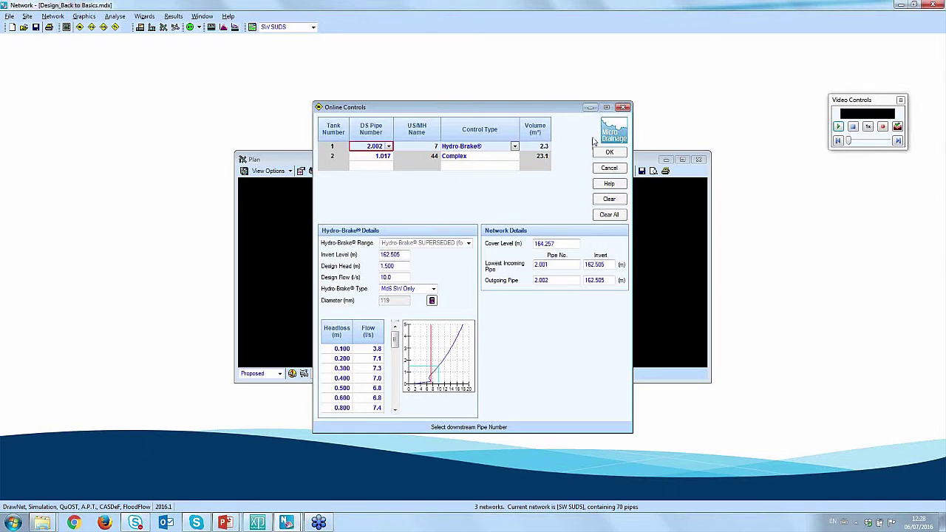
left_click(623, 108)
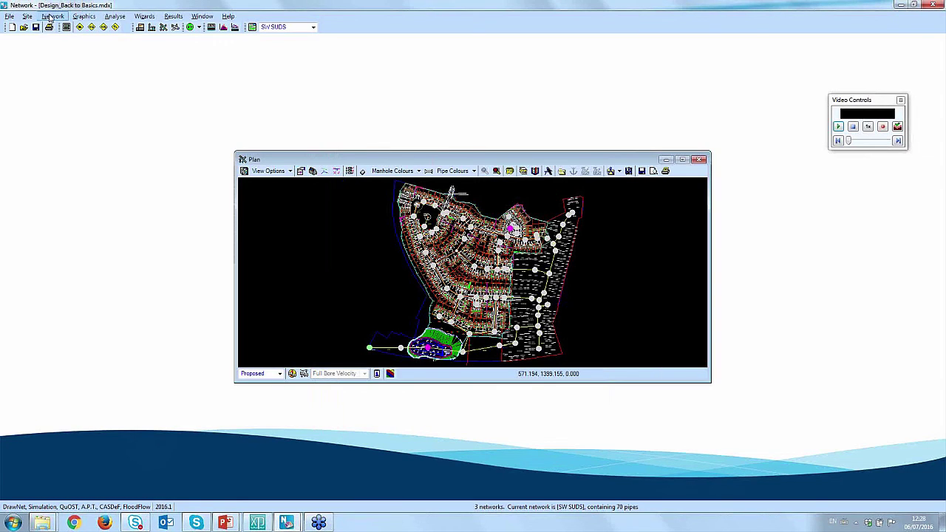
left_click(51, 17)
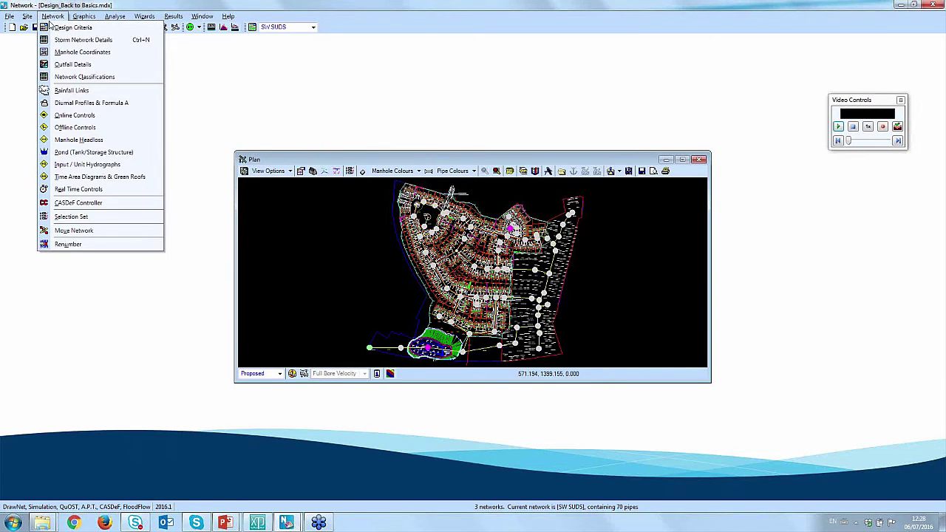
left_click(83, 153)
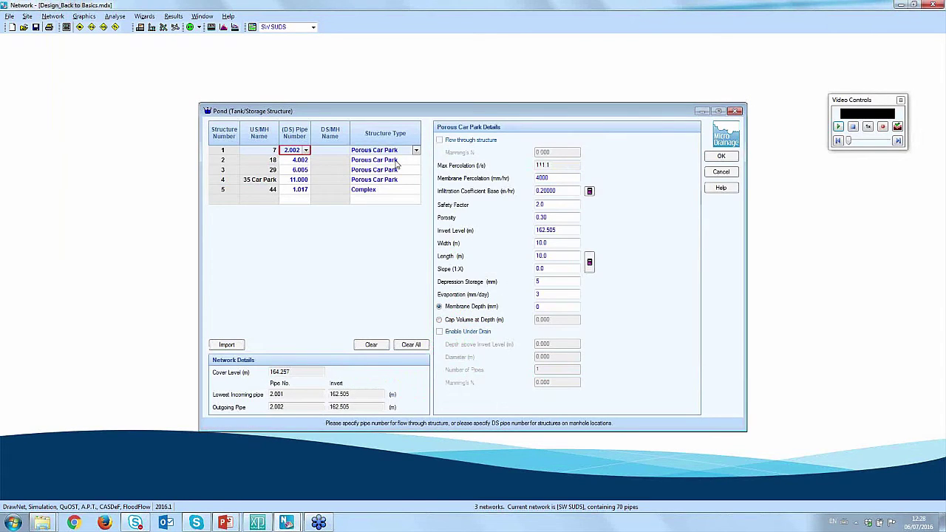
left_click(366, 190)
left_click(366, 190)
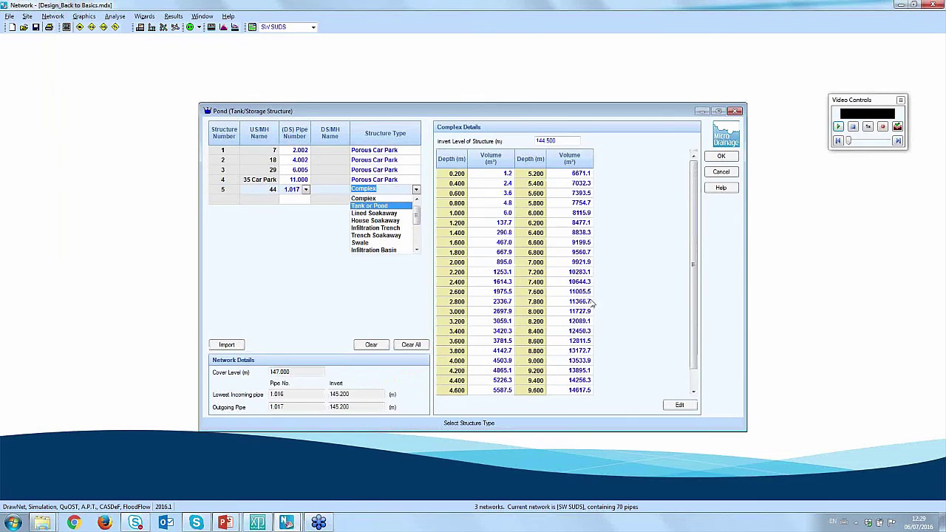
left_click(675, 406)
left_click(676, 407)
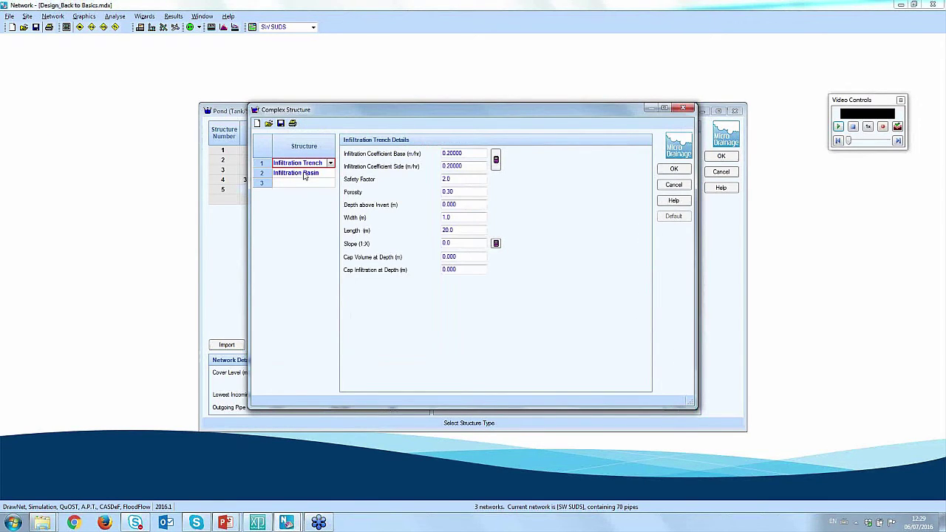
left_click(684, 109)
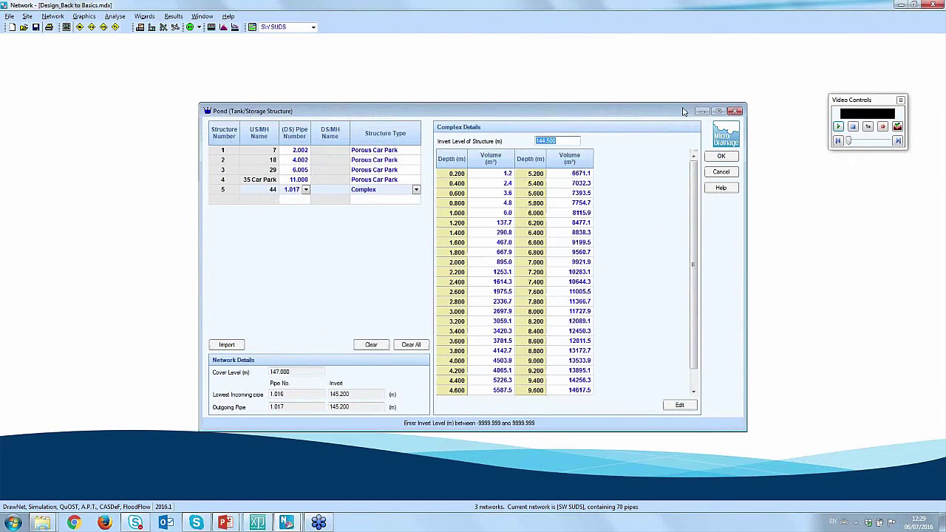
left_click(735, 111)
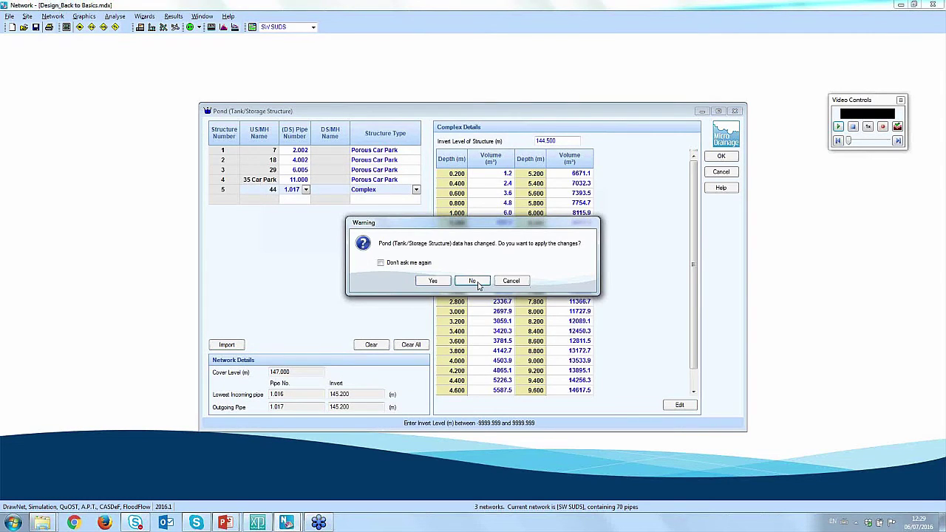
left_click(472, 281)
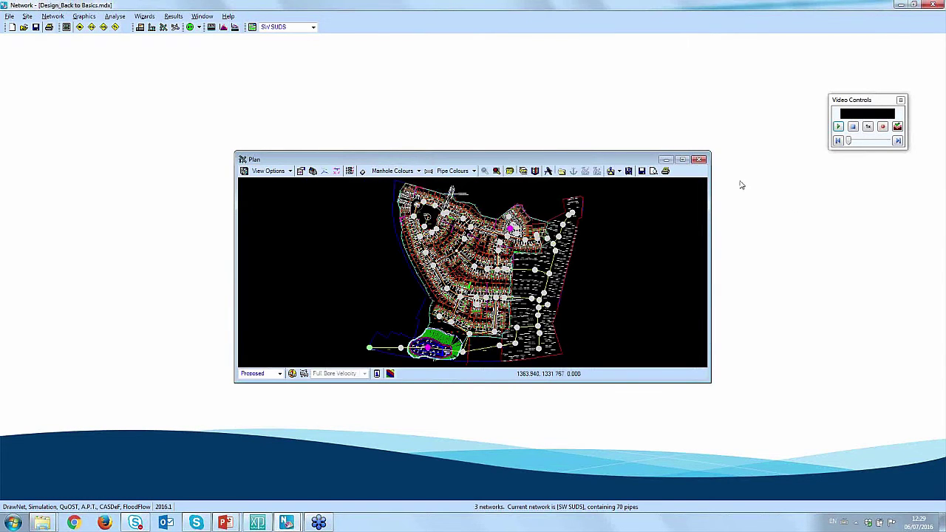
- Maximise the SW SUDS plan and start the Discharge Wizard
left_click(682, 160)
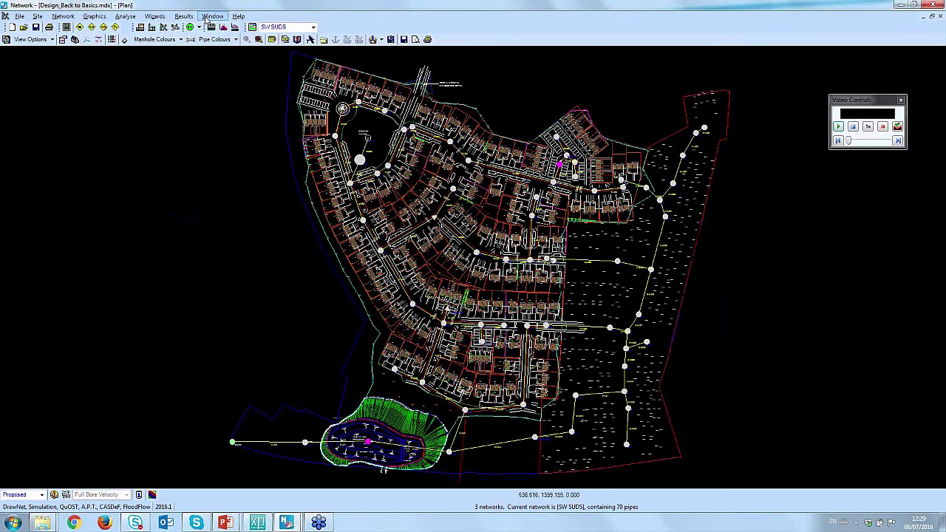
left_click(156, 17)
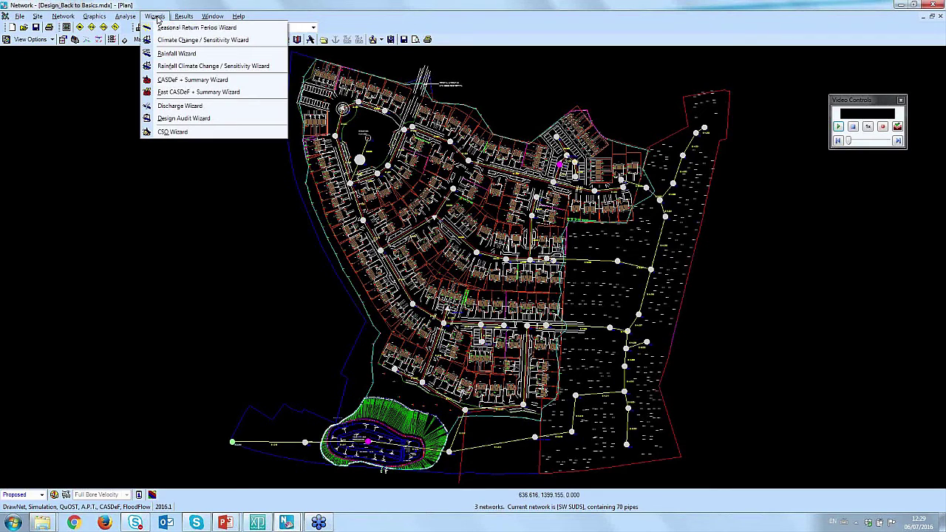
left_click(175, 111)
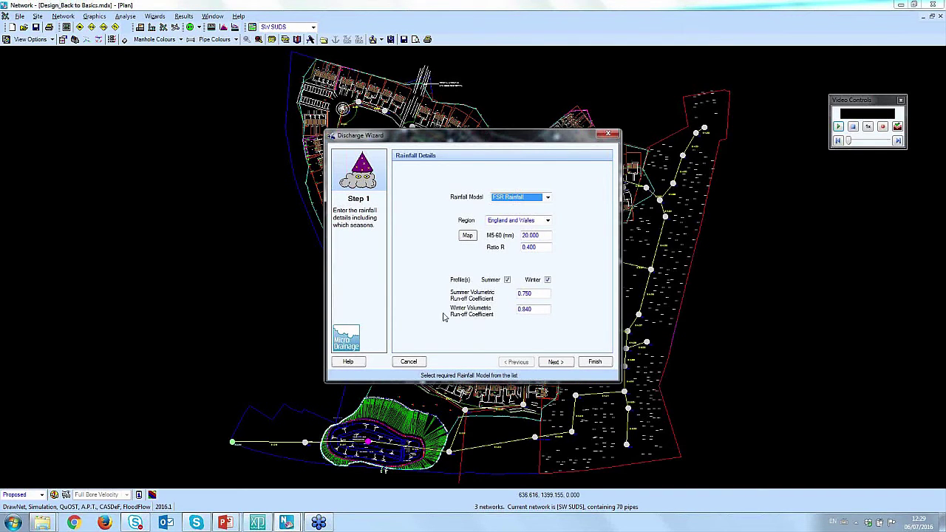
- Step through the Discharge Wizard, giving the 100-year period 30% climate change, then close it
left_click(555, 361)
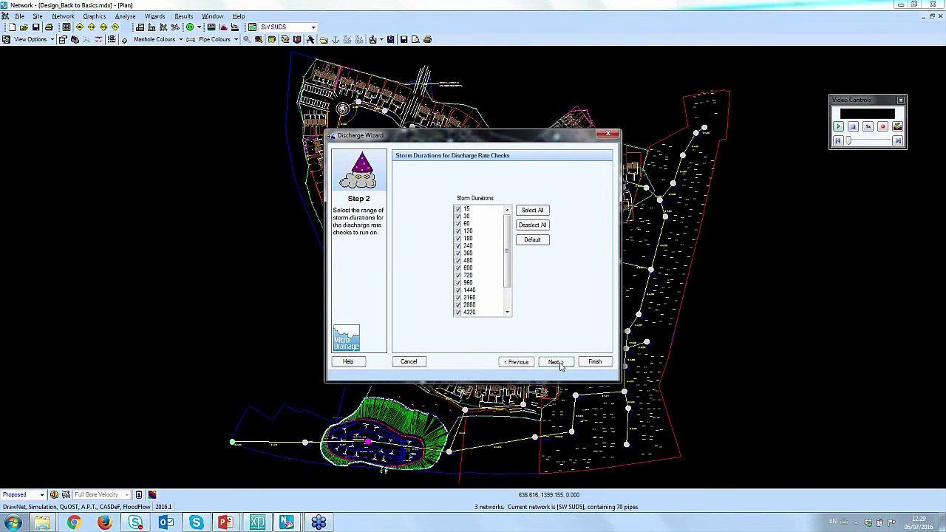
left_click(555, 361)
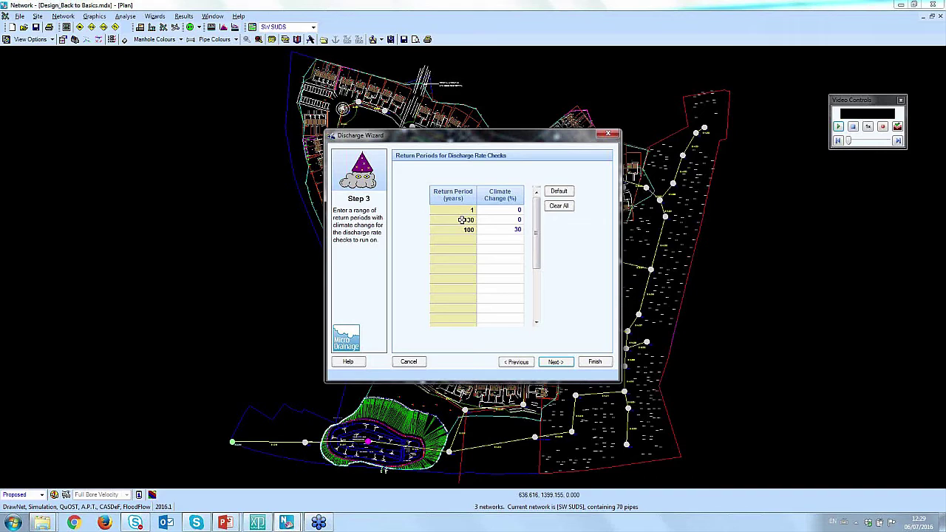
left_click(512, 232)
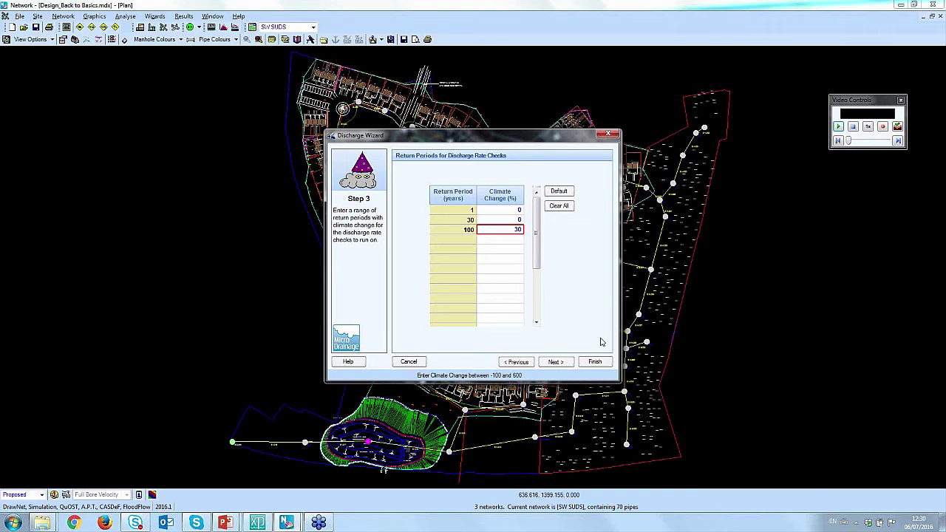
left_click(565, 364)
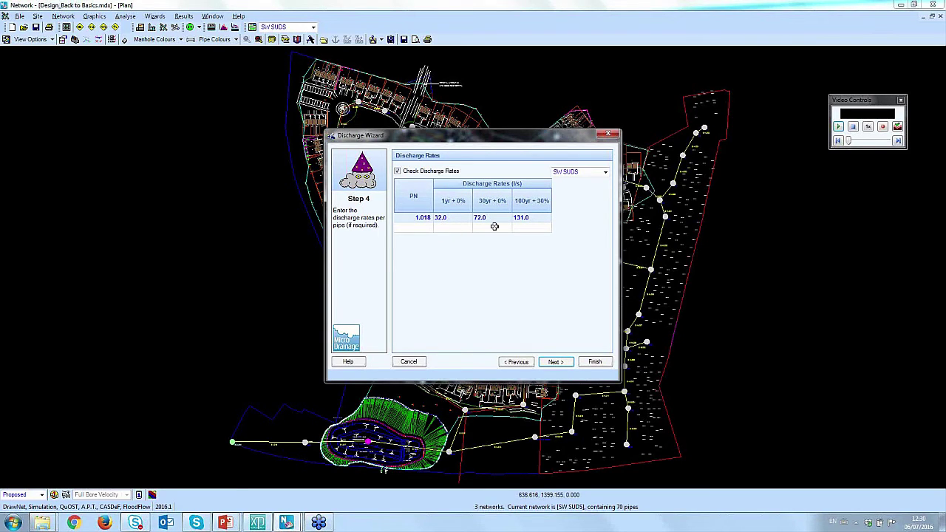
left_click(558, 363)
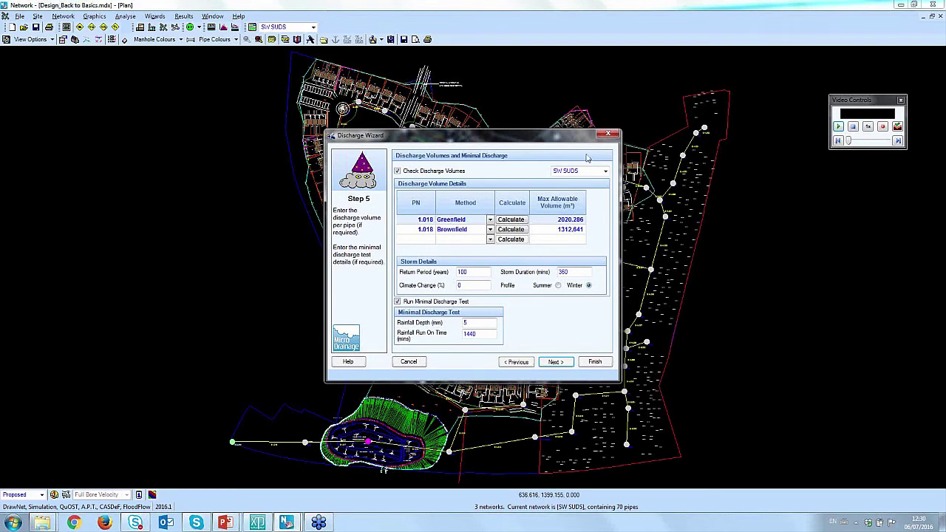
left_click(608, 134)
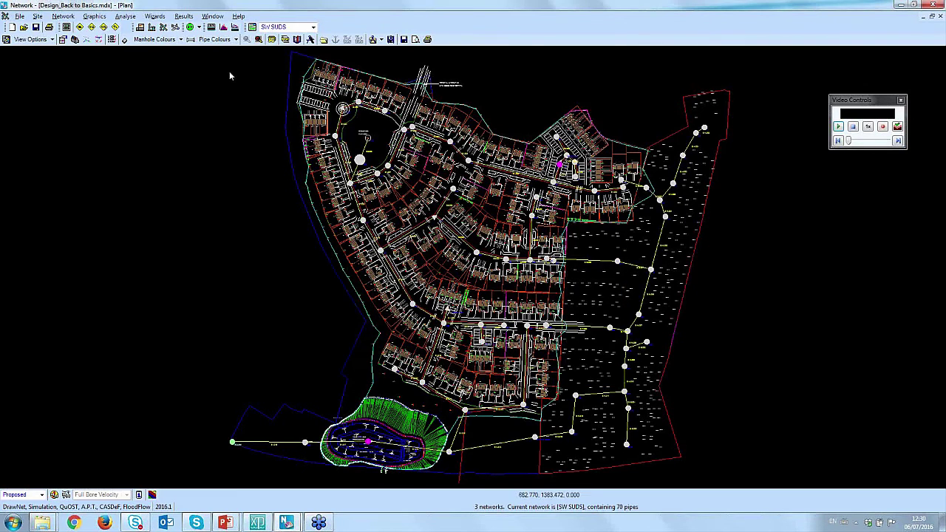
left_click(191, 17)
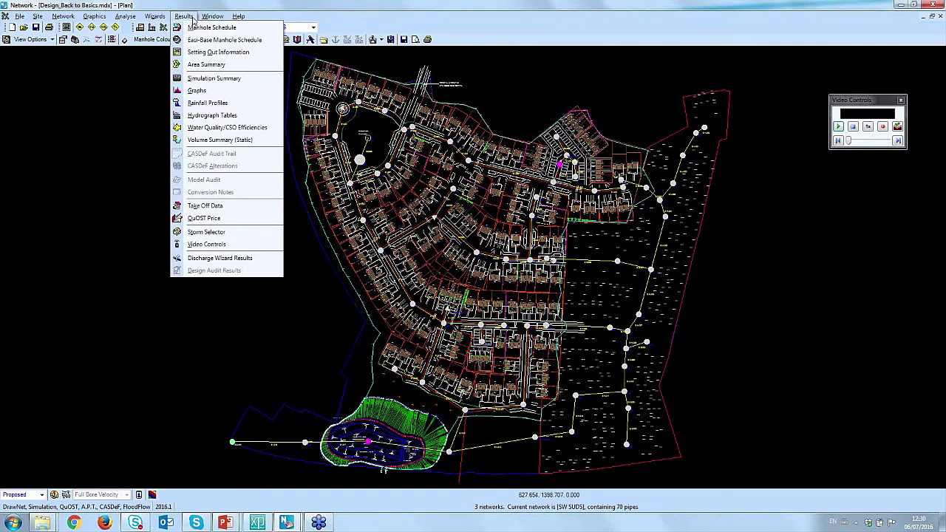
left_click(244, 258)
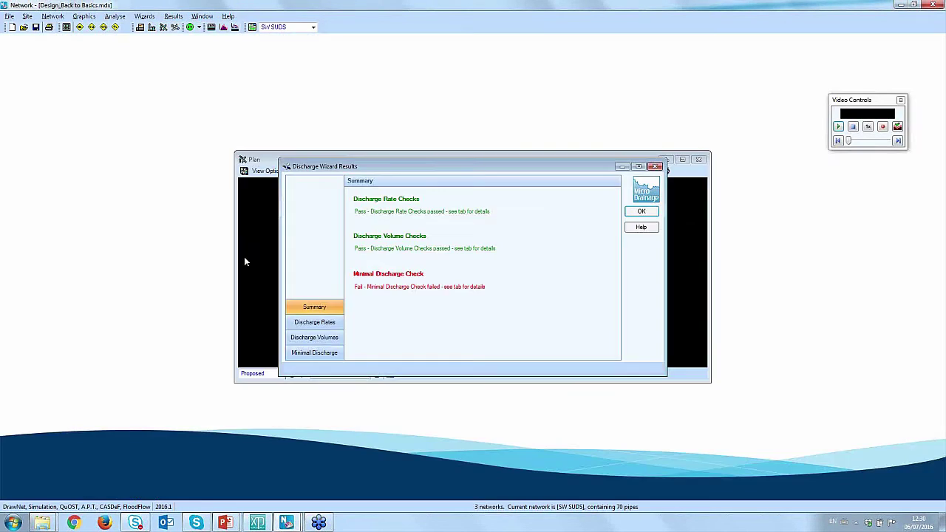
left_click(638, 167)
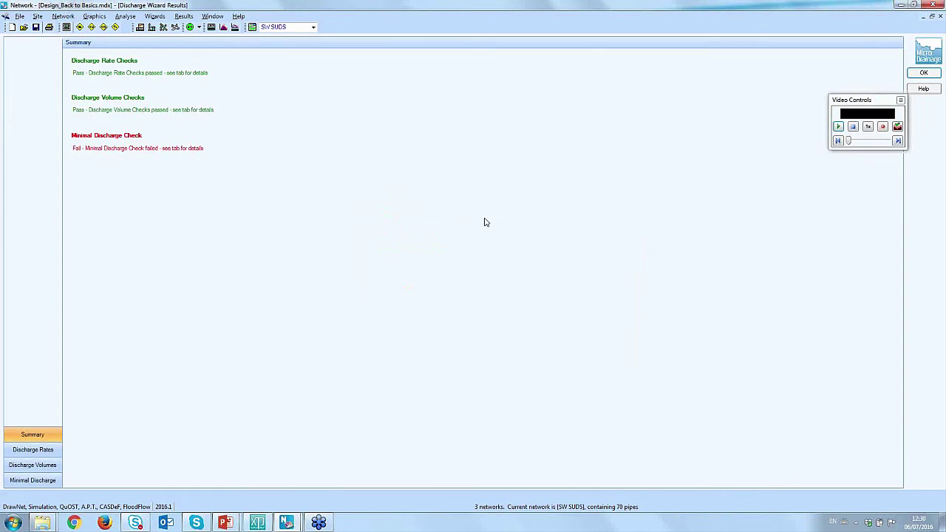
left_click(27, 456)
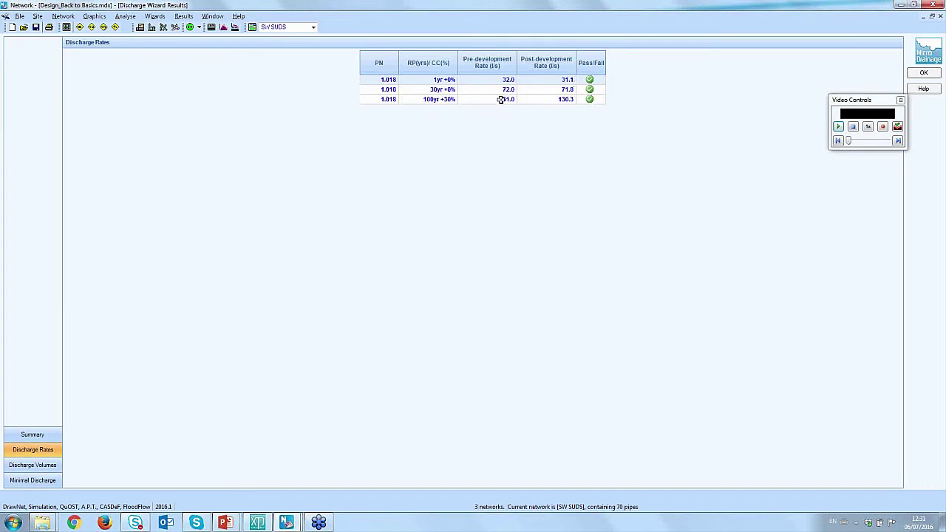
left_click(49, 468)
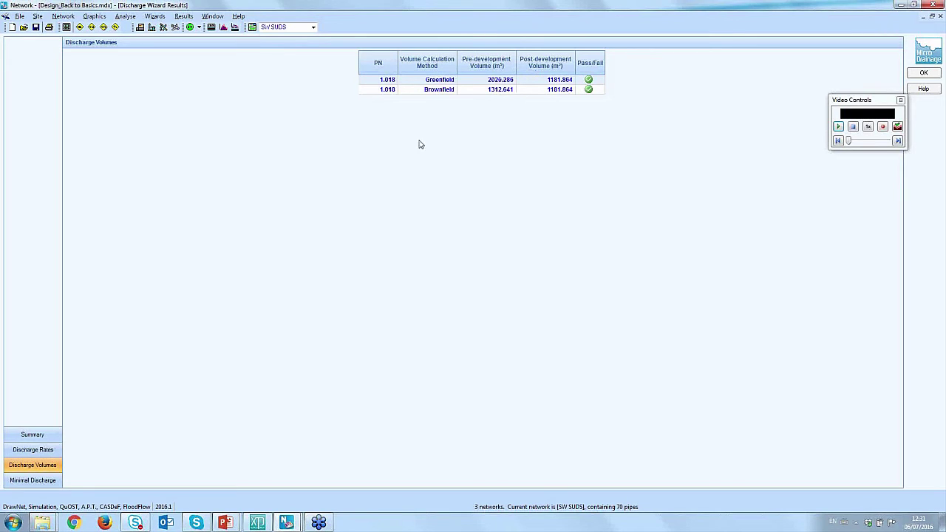
left_click(52, 484)
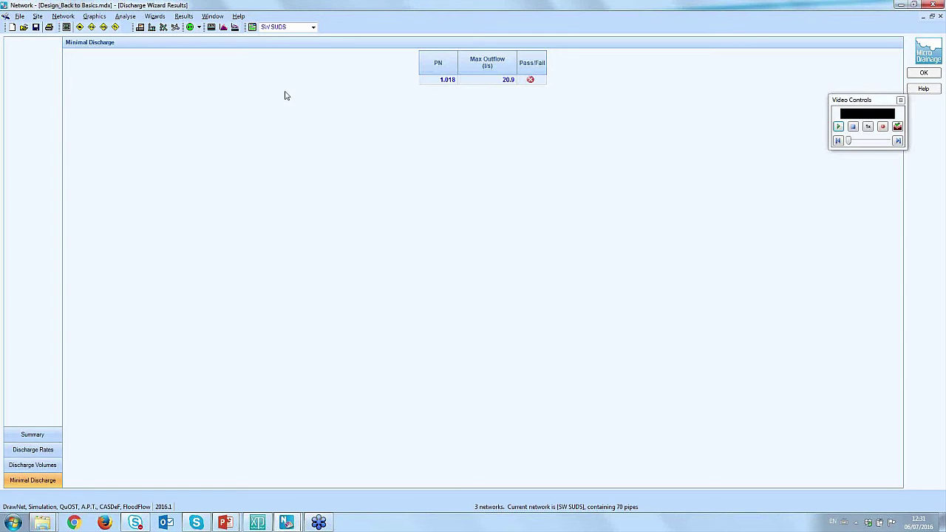
left_click(164, 28)
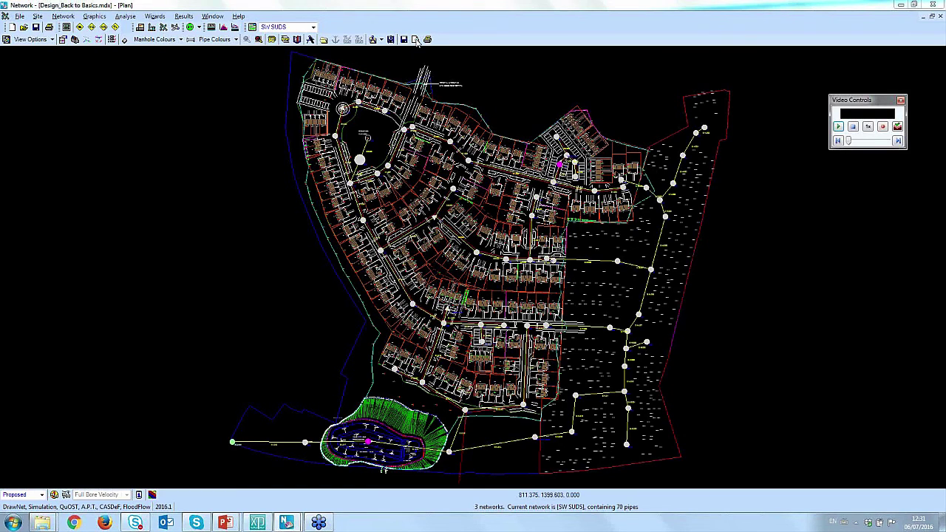
- Toggle the page preview on and off, then switch to the XPSWMM model.xp window
left_click(415, 40)
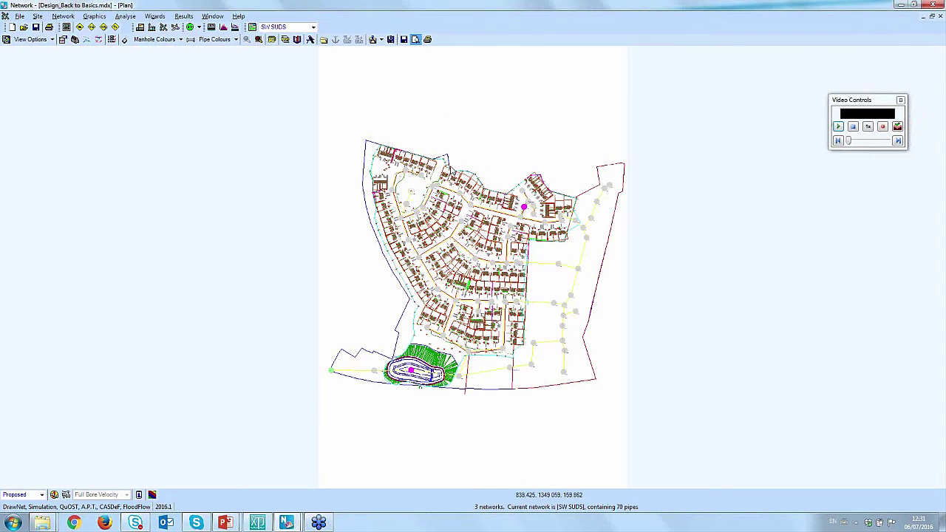
left_click(415, 40)
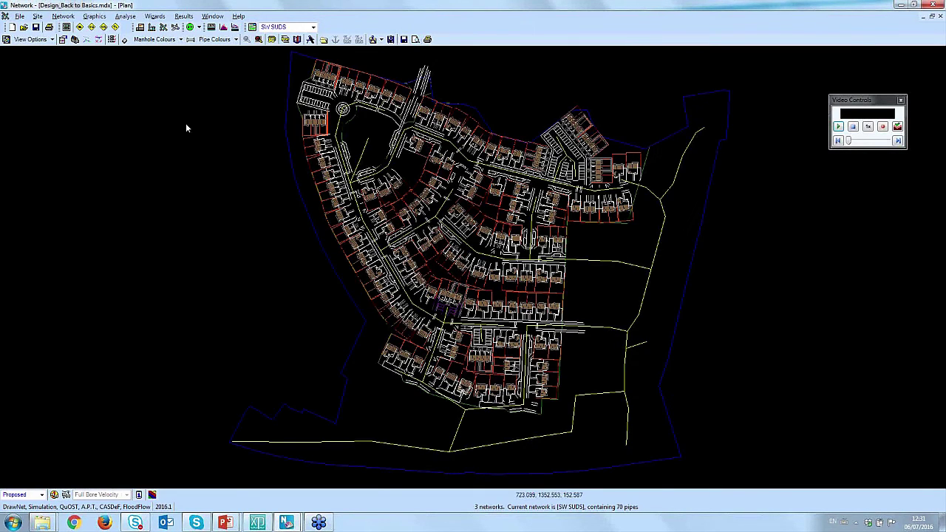
left_click(19, 15)
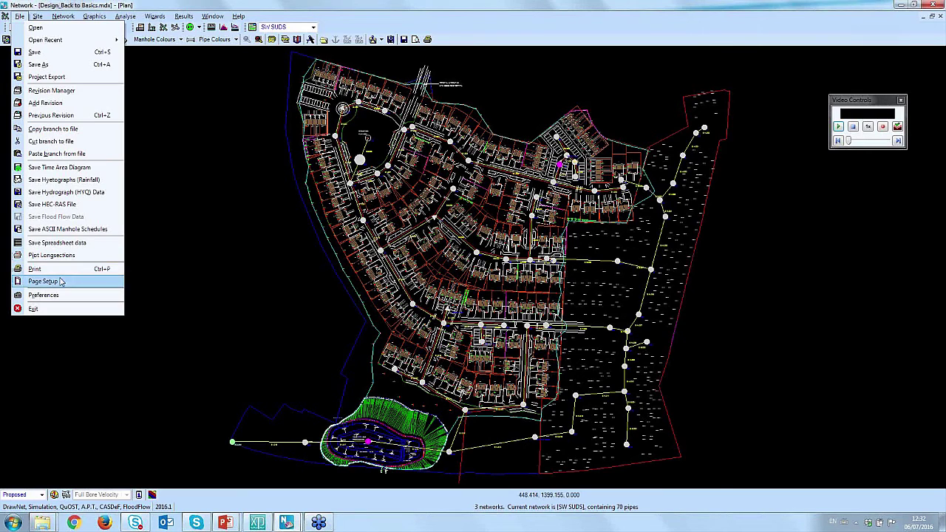
mouse_move(256, 523)
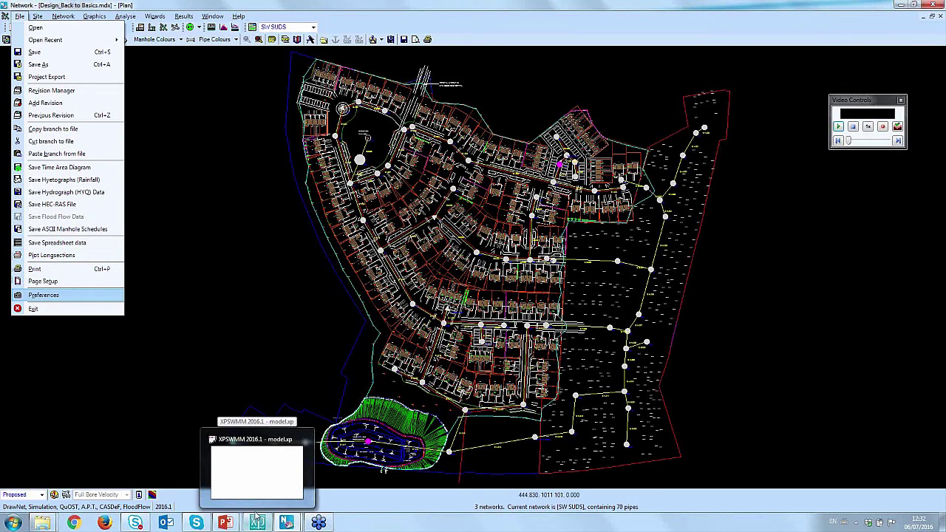
left_click(260, 483)
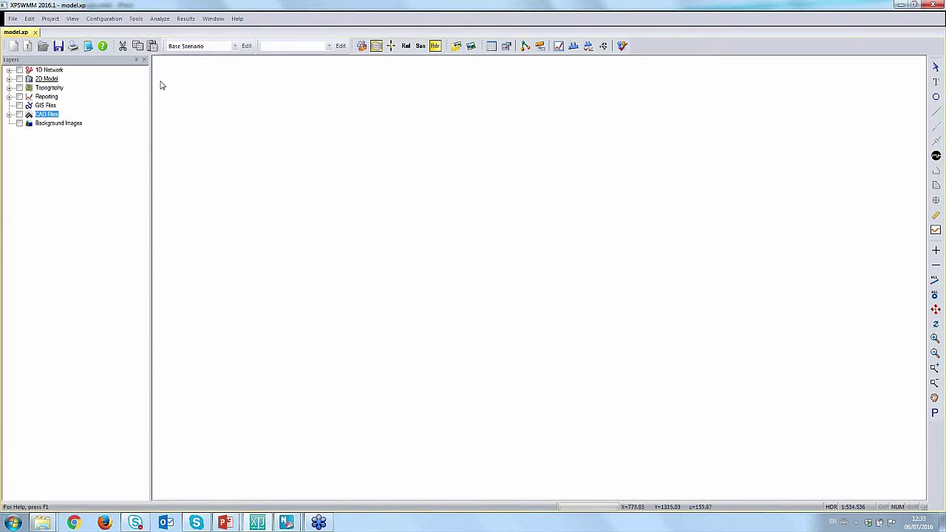
- Expand Topography, show the DTM elevation surface and fit it to the window
left_click(9, 88)
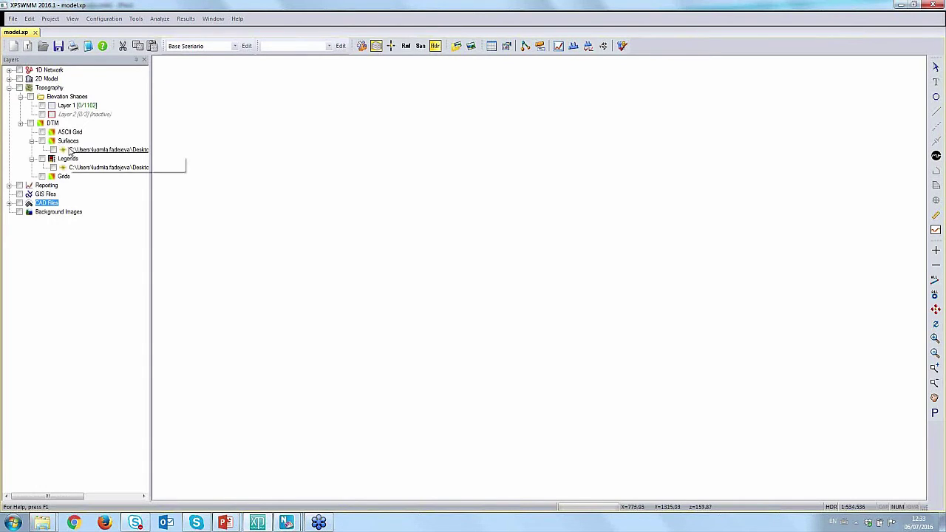
right_click(60, 124)
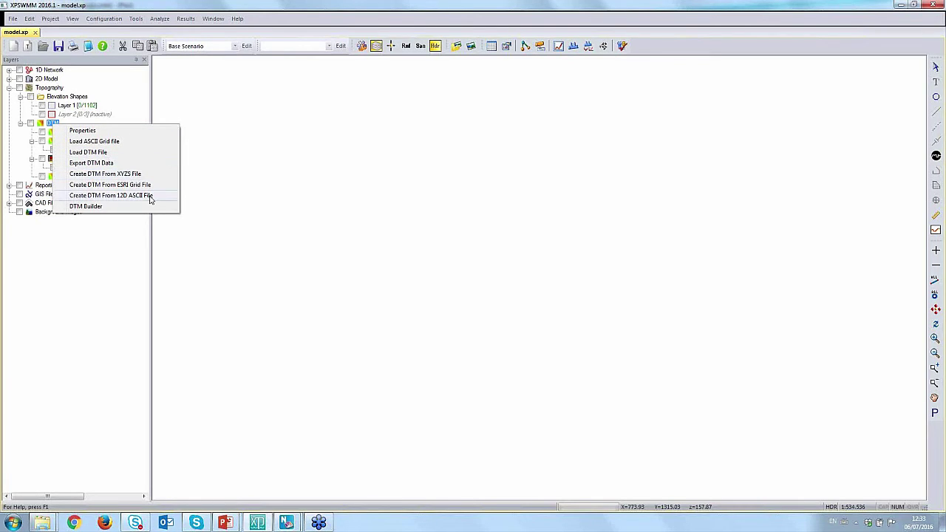
left_click(116, 249)
left_click(53, 150)
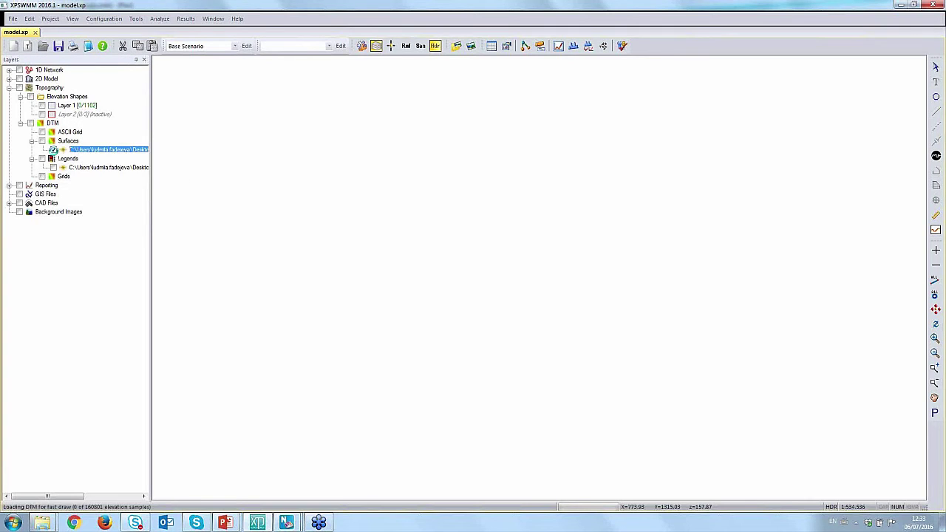
left_click(936, 311)
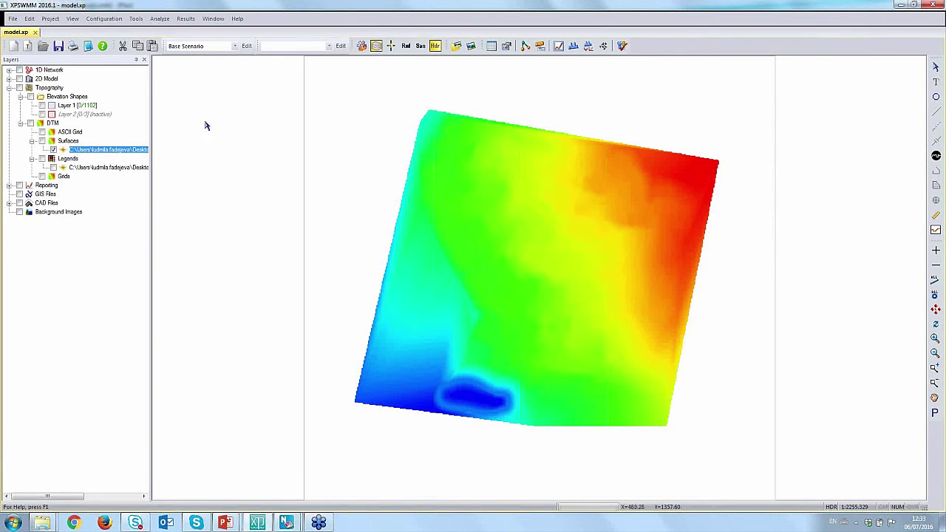
- Show the CAD Files site layout and hide the DTM surface layer
right_click(46, 203)
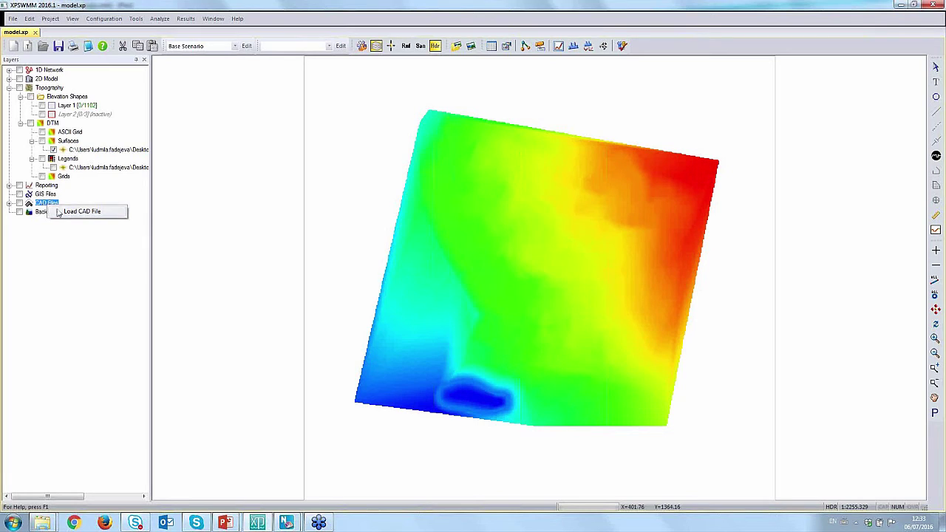
left_click(81, 246)
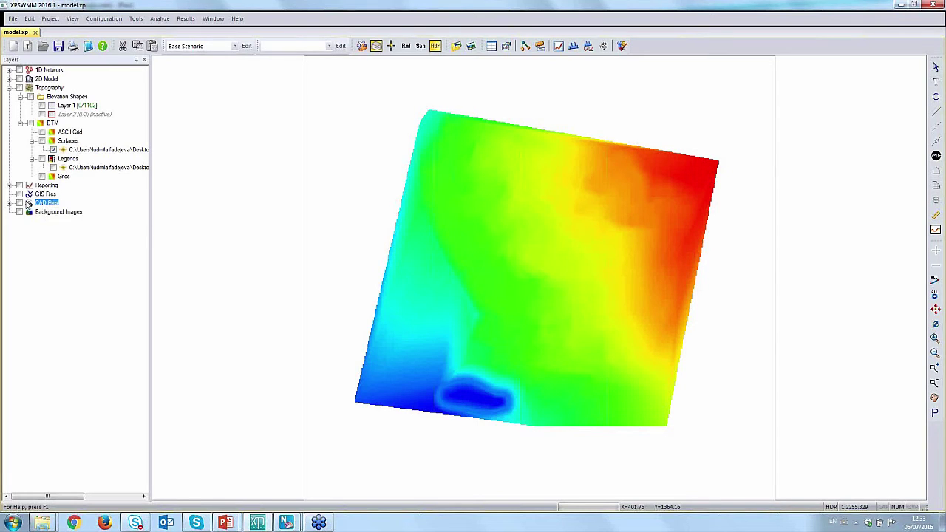
left_click(19, 202)
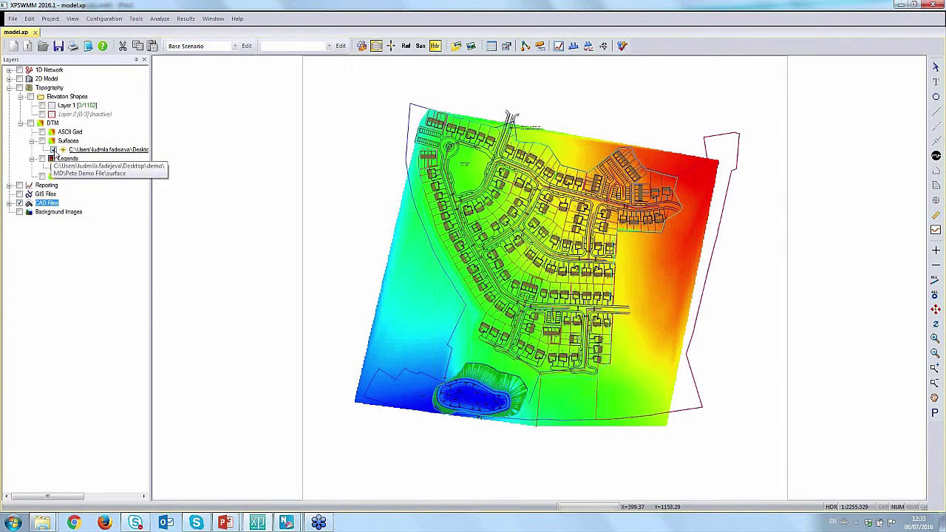
left_click(53, 150)
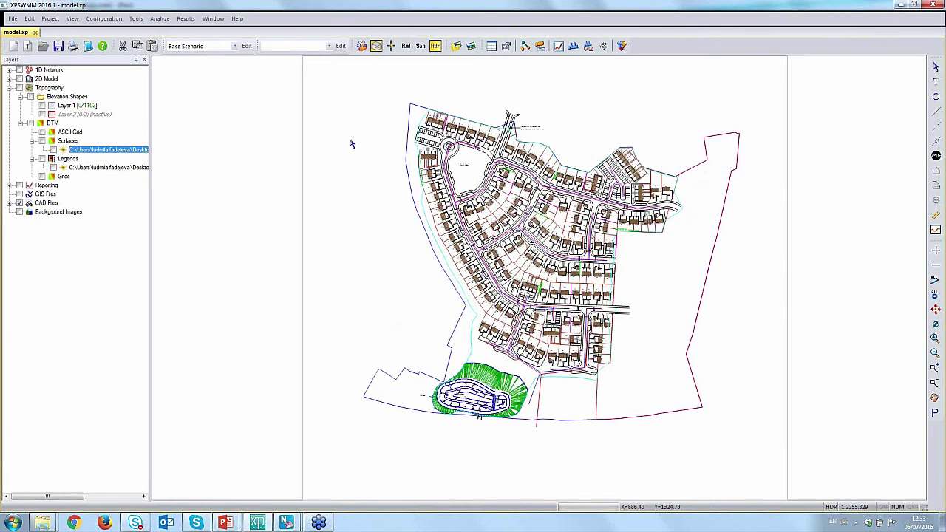
- Import the MicroDrainage MDX network data into the XPSWMM model
left_click(13, 19)
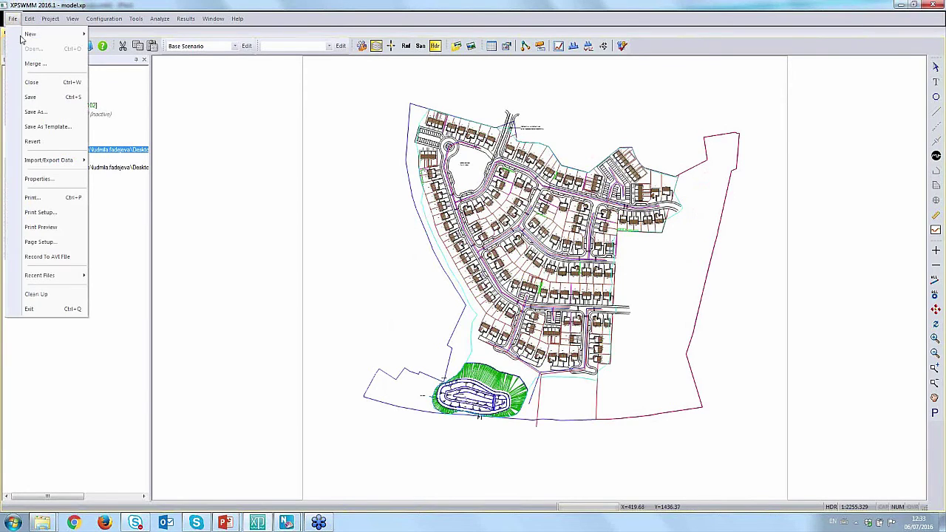
mouse_move(64, 159)
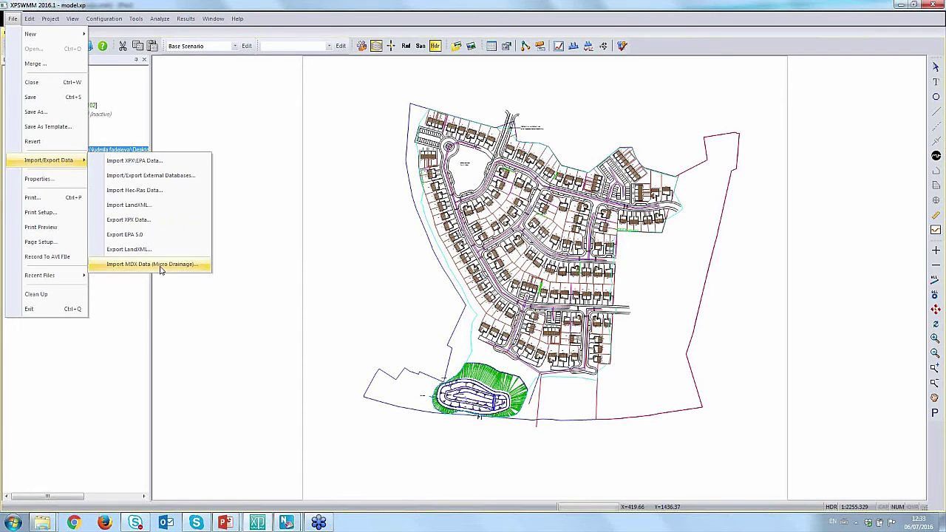
left_click(271, 246)
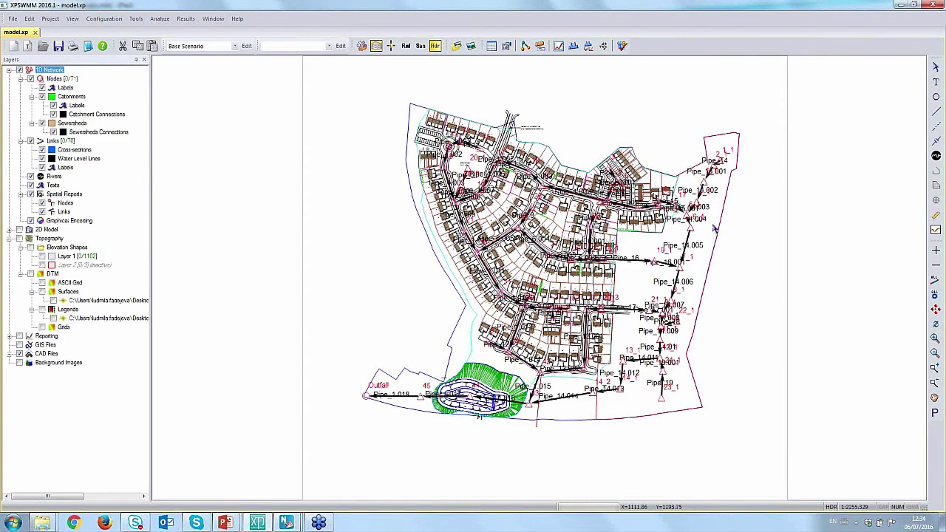
- Hide the CAD background drawing and bring up the Design_Back to Basics.mdx plan window
left_click(20, 354)
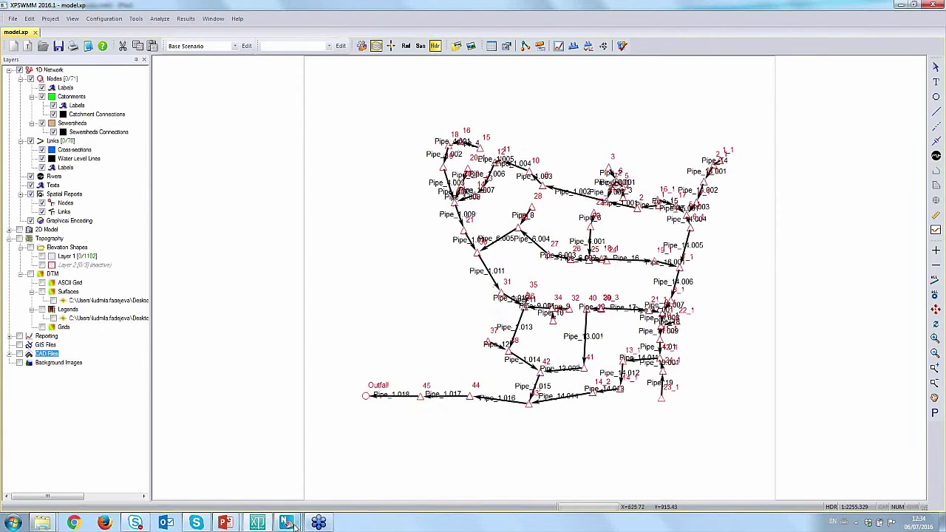
mouse_move(286, 523)
left_click(322, 483)
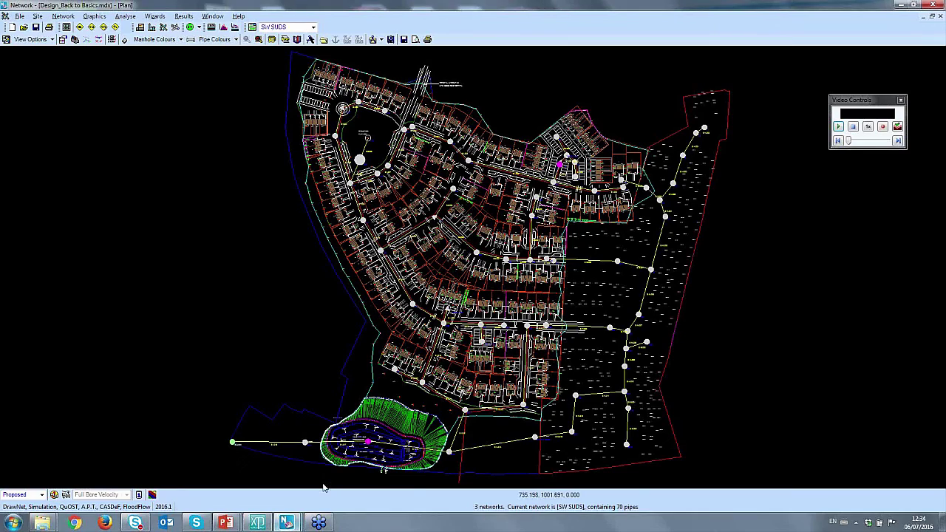
- Untick CAD (DXF/DWG) in View Options, then return to XPSWMM's model.xp window
left_click(53, 41)
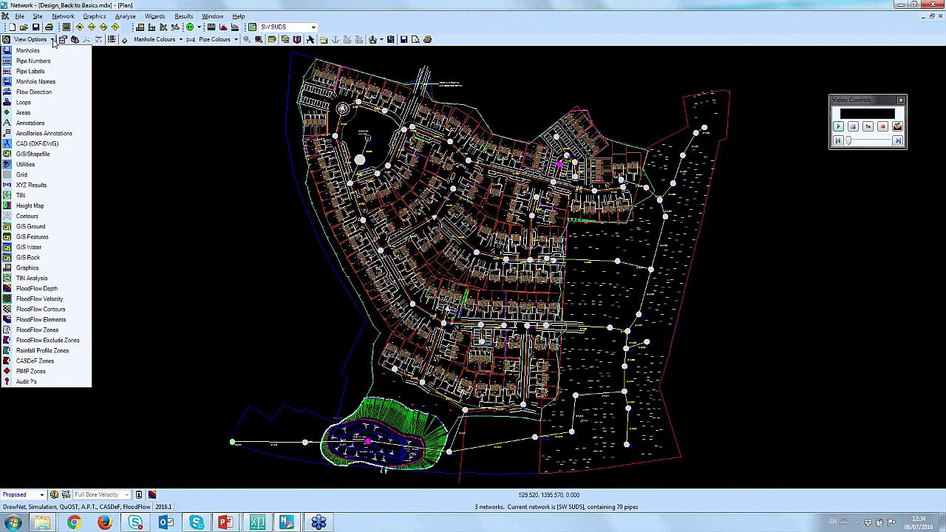
left_click(50, 143)
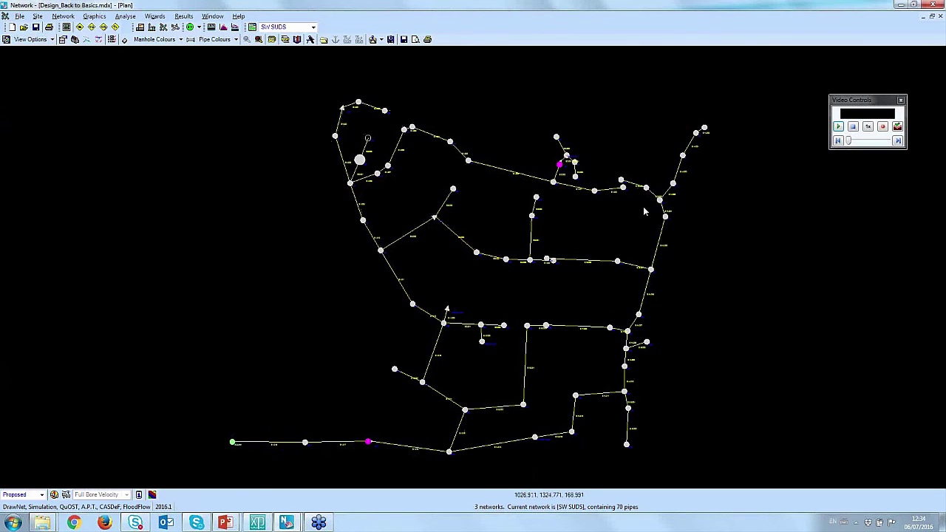
mouse_move(257, 522)
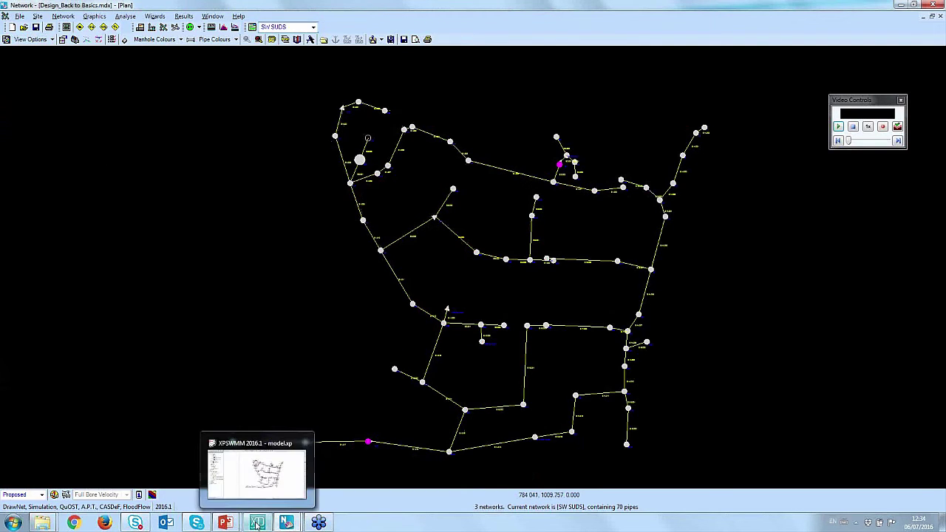
left_click(273, 489)
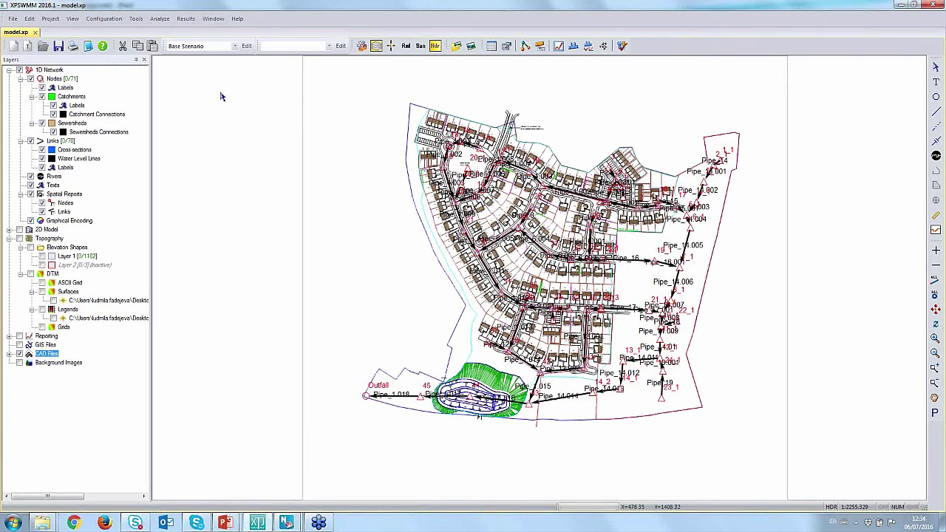
- Show Max Water Depth under Reporting > 2D Results and zoom into the central streets
left_click(10, 336)
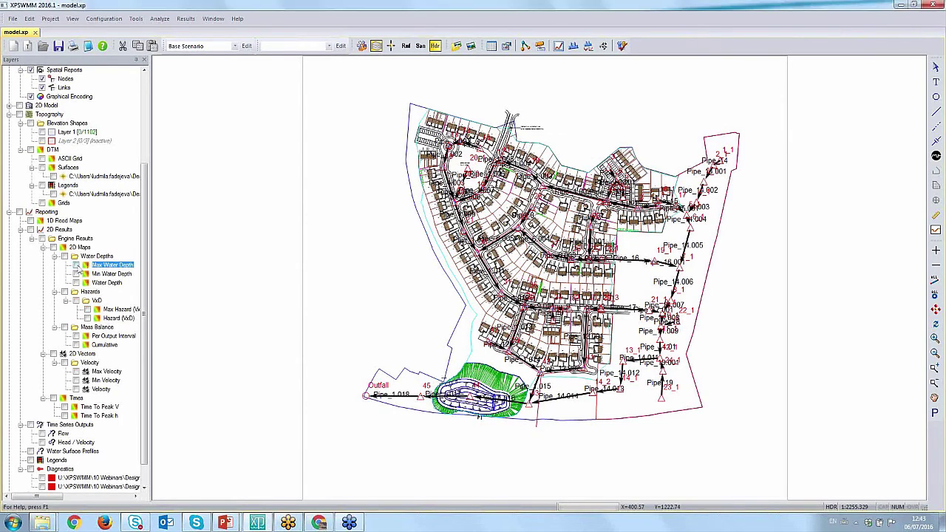
left_click(76, 265)
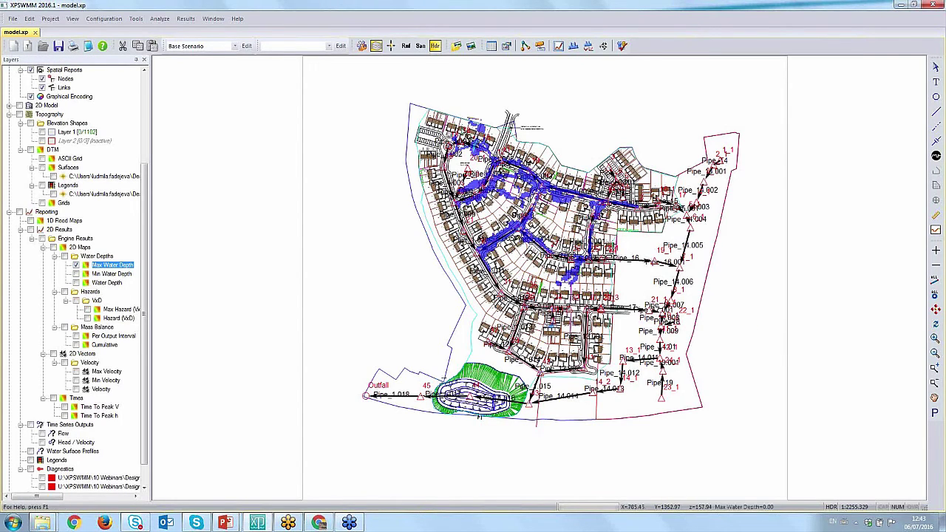
left_click_drag(580, 262, 674, 310)
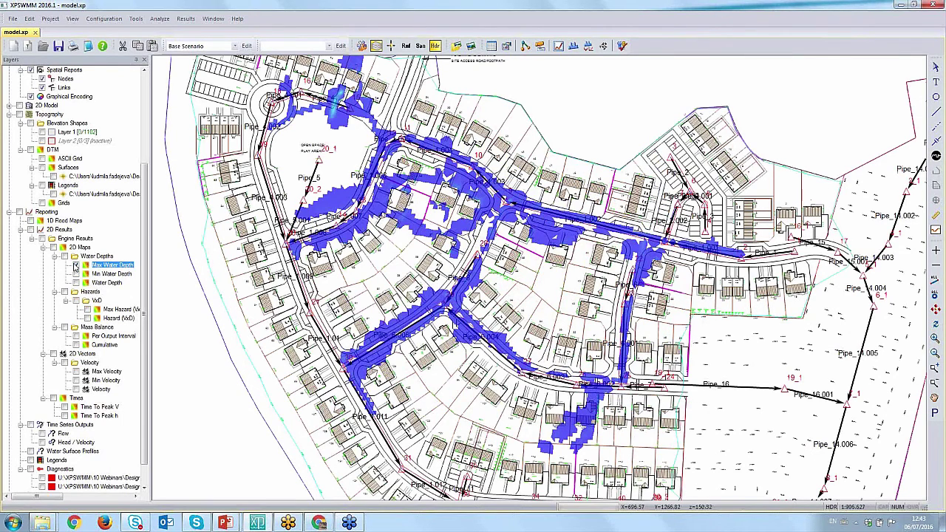
- Swap to time-varying Water Depth and step playback from about 0:08:46 to 0:09:28
left_click(76, 264)
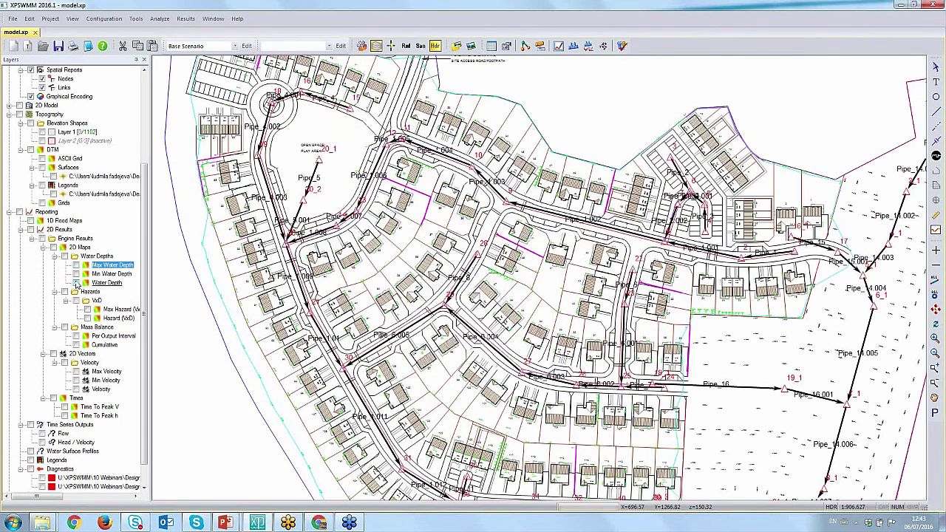
left_click(76, 282)
left_click(88, 502)
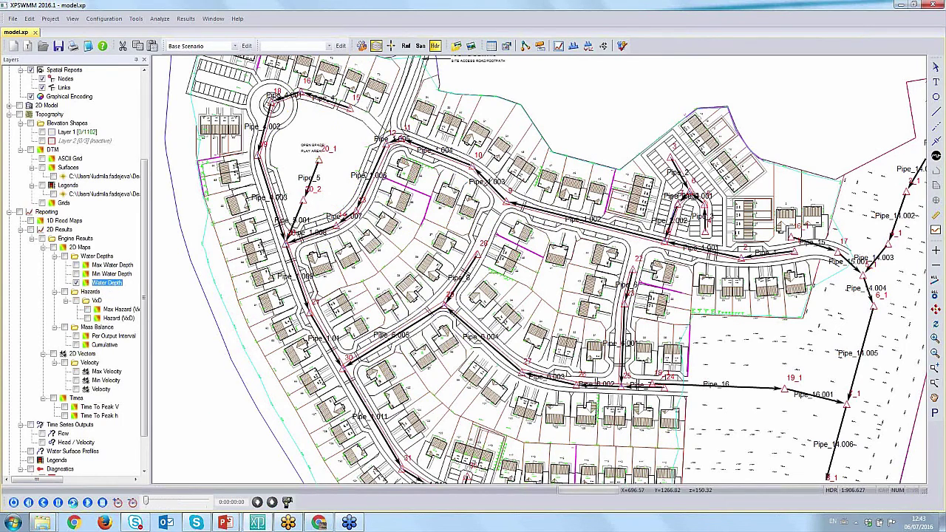
left_click(72, 502)
left_click(118, 502)
left_click(72, 502)
left_click_drag(158, 502, 162, 502)
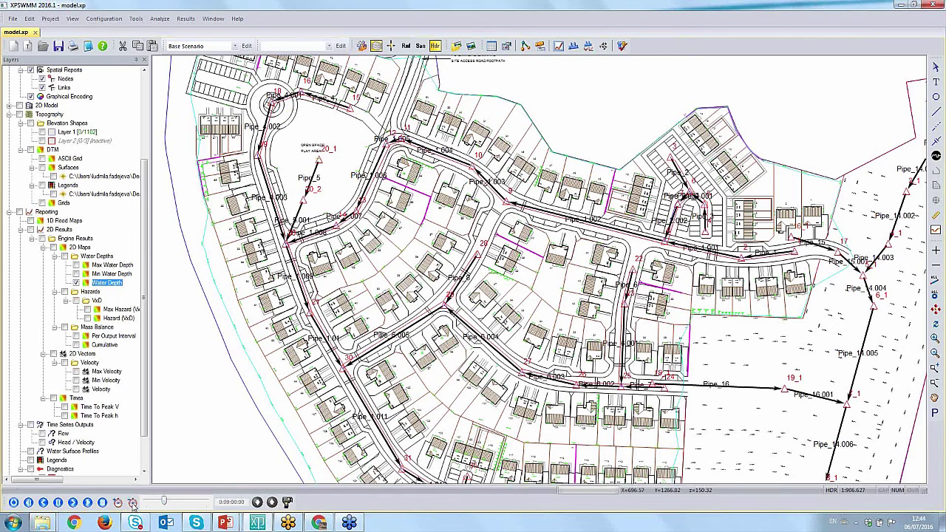
left_click(72, 502)
left_click(72, 501)
left_click(72, 502)
left_click(72, 502)
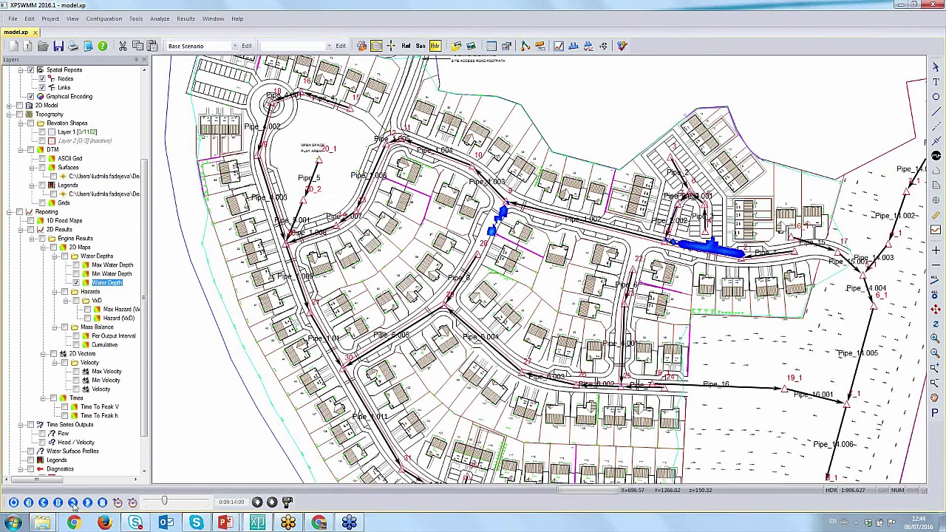
left_click(72, 502)
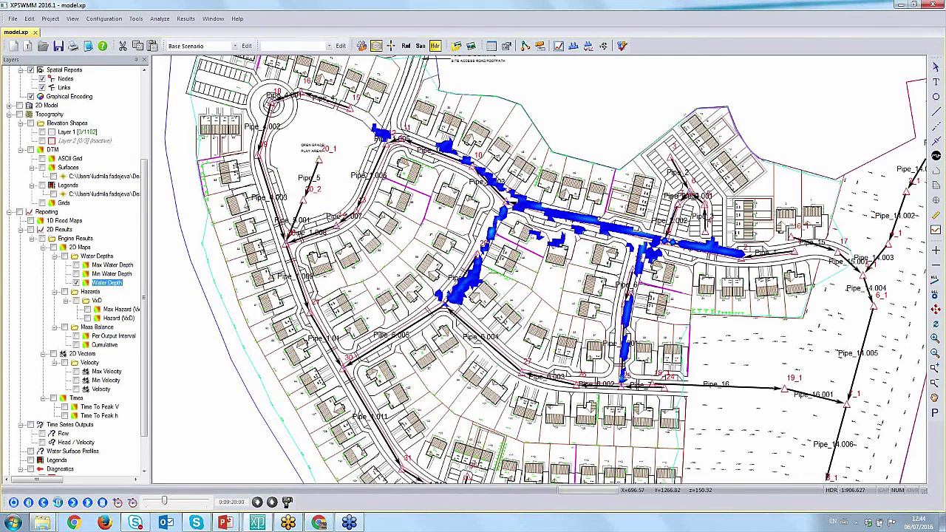
left_click(45, 503)
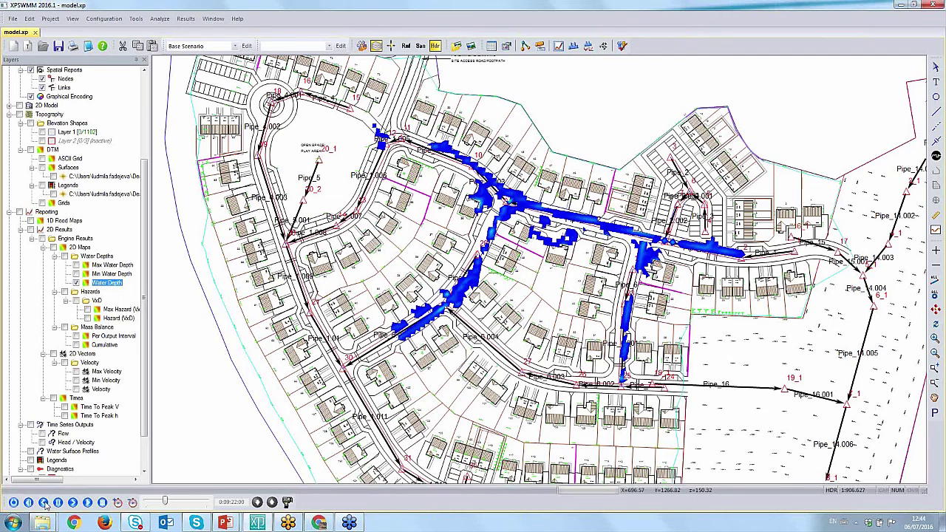
left_click(89, 503)
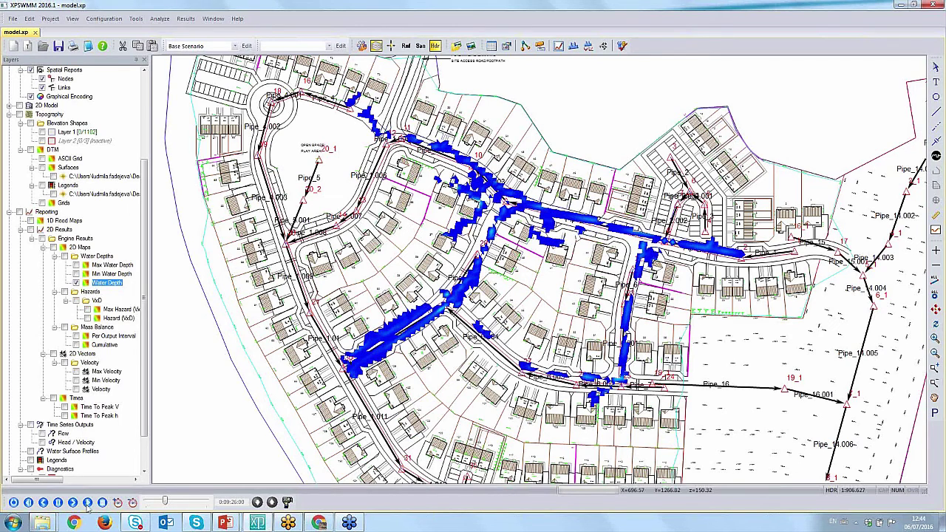
left_click(117, 501)
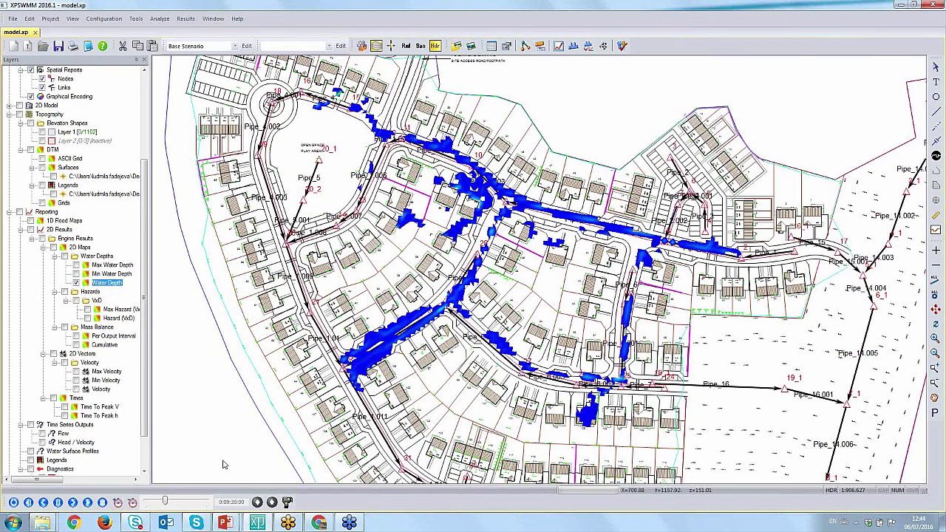
- Reset playback to the start and switch back to the Max Water Depth layer
left_click(102, 502)
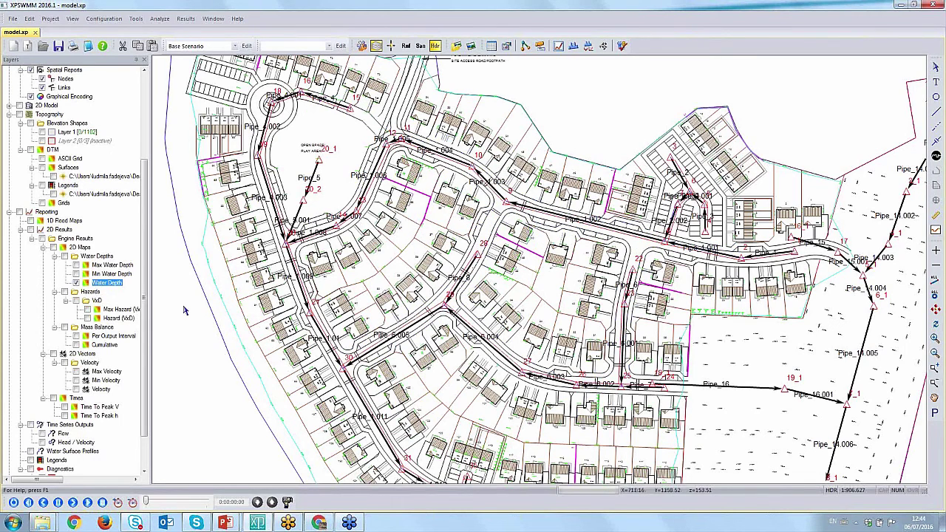
left_click(76, 264)
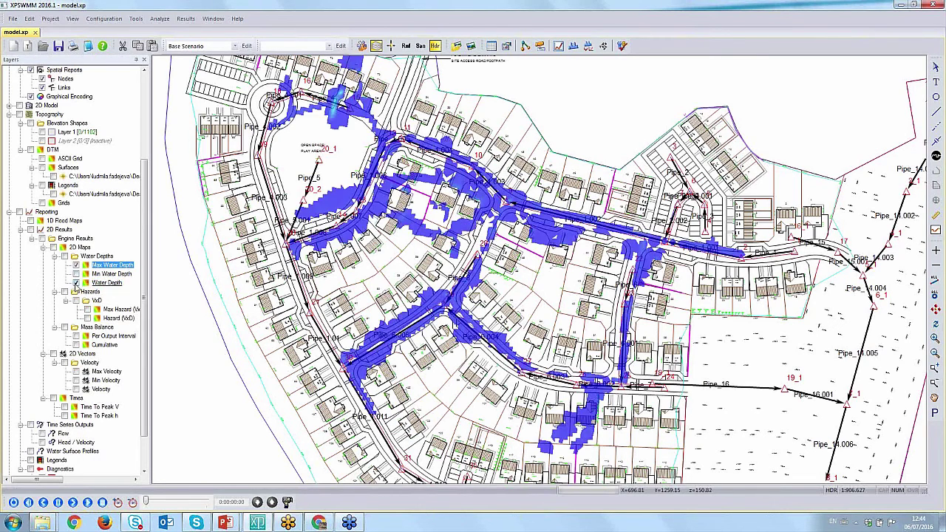
left_click(75, 283)
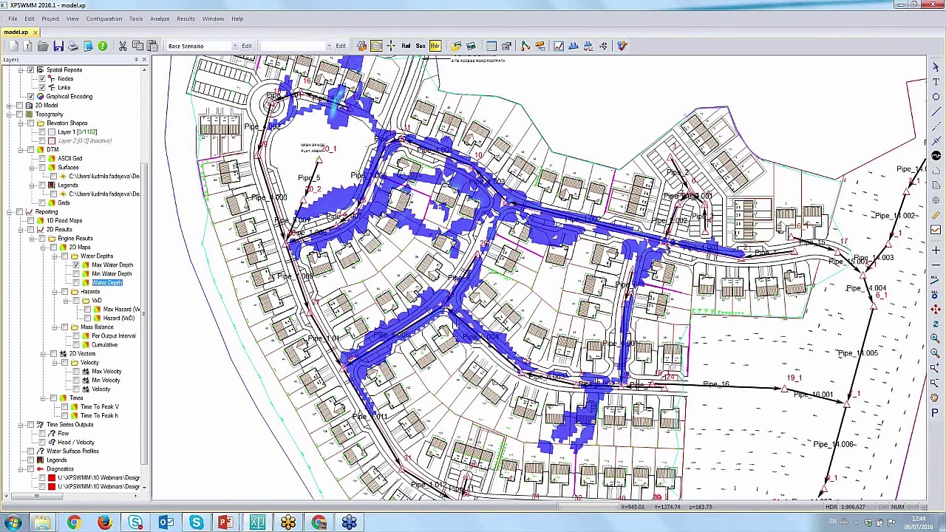
- Zoom in on the Pipe_1.002 street area and show the Max Velocity vectors
left_click(559, 46)
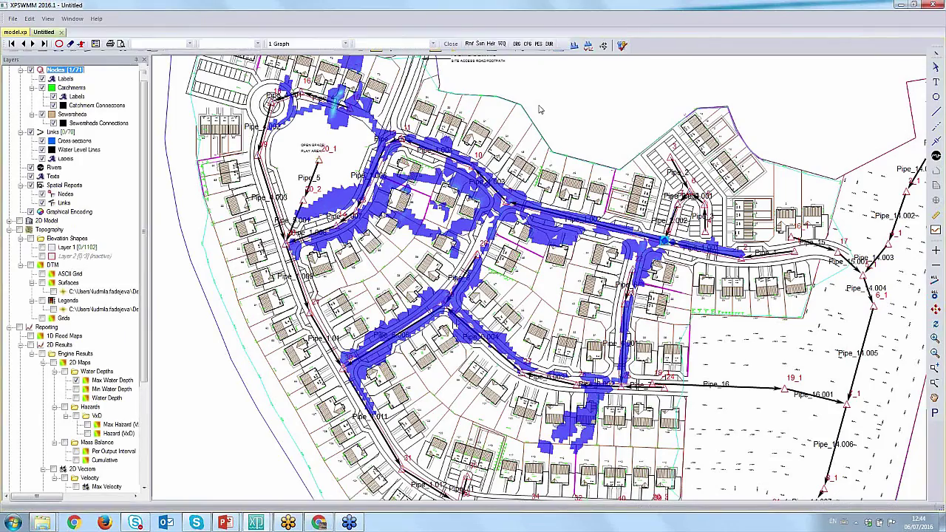
left_click_drag(452, 145, 709, 285)
scroll(89, 406, "down", 3)
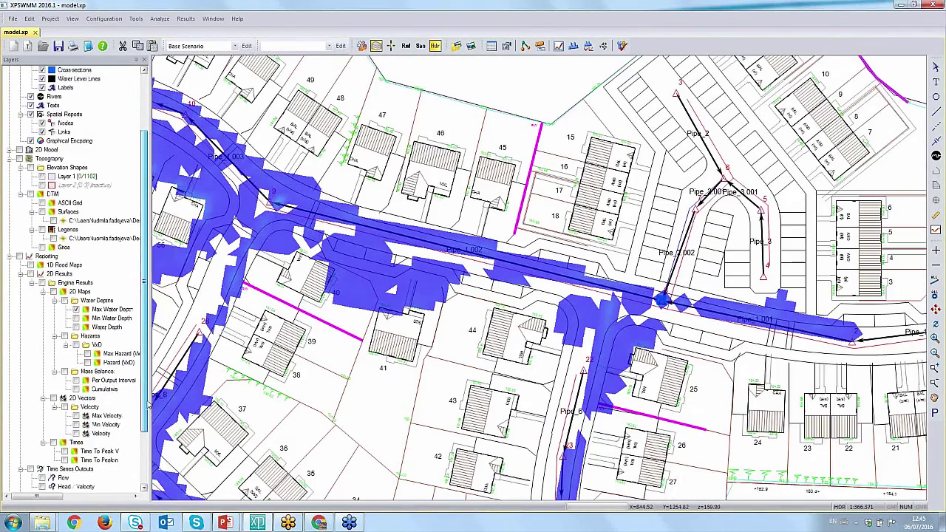
left_click(77, 415)
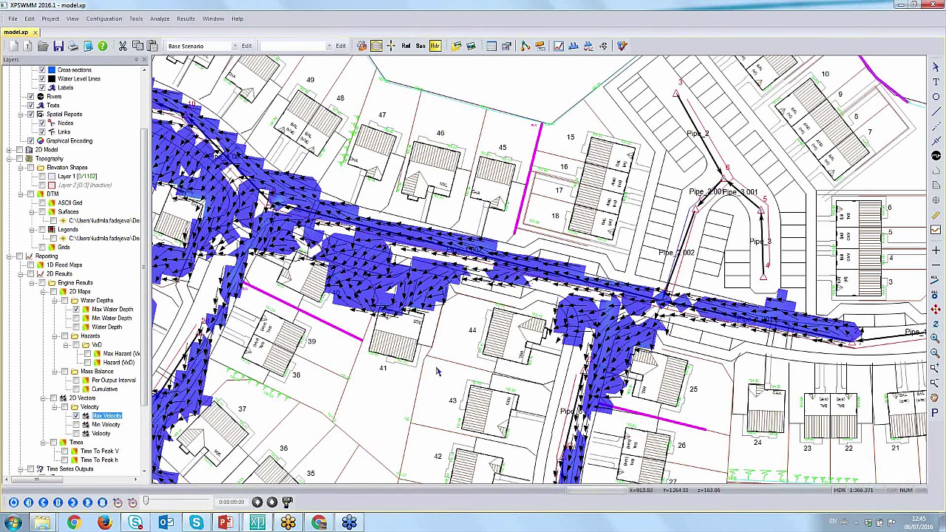
- Review the Max Velocity layer's arrow and Results Labels settings and confirm
right_click(109, 418)
left_click(127, 419)
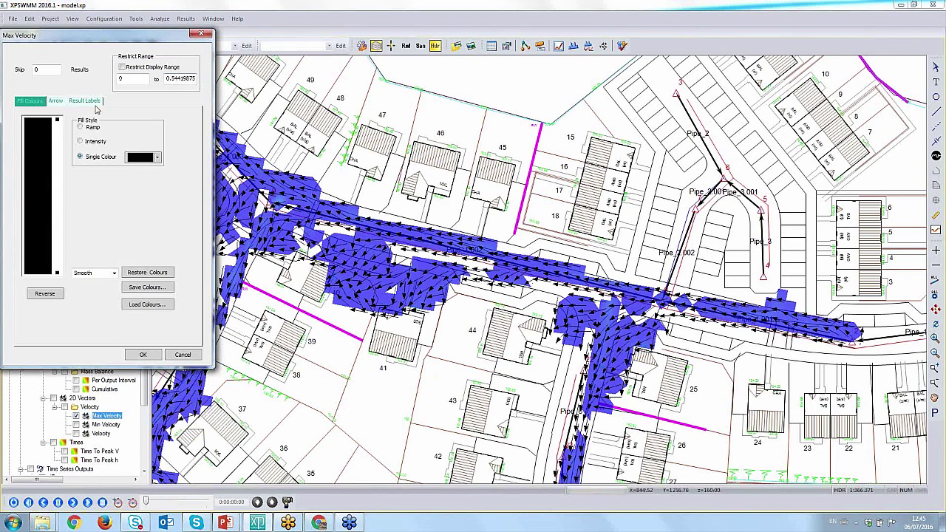
left_click(57, 101)
left_click(84, 101)
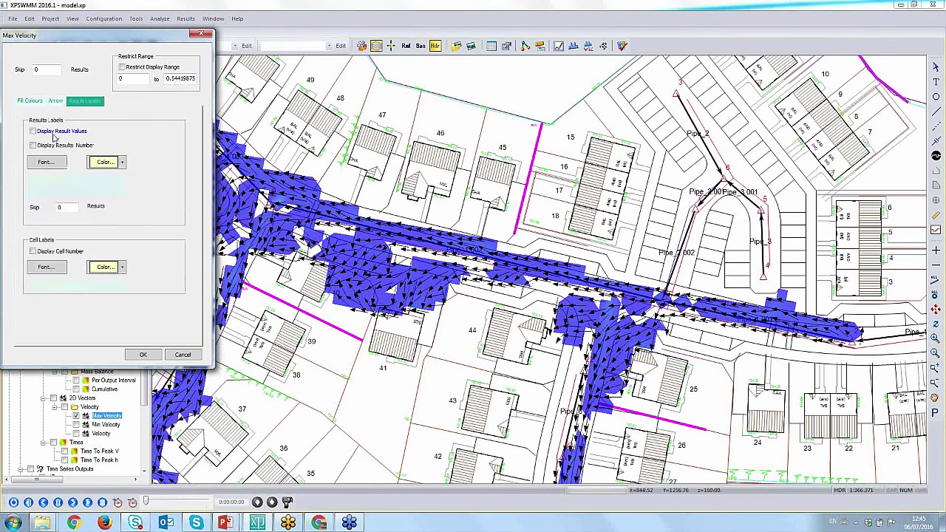
left_click(143, 354)
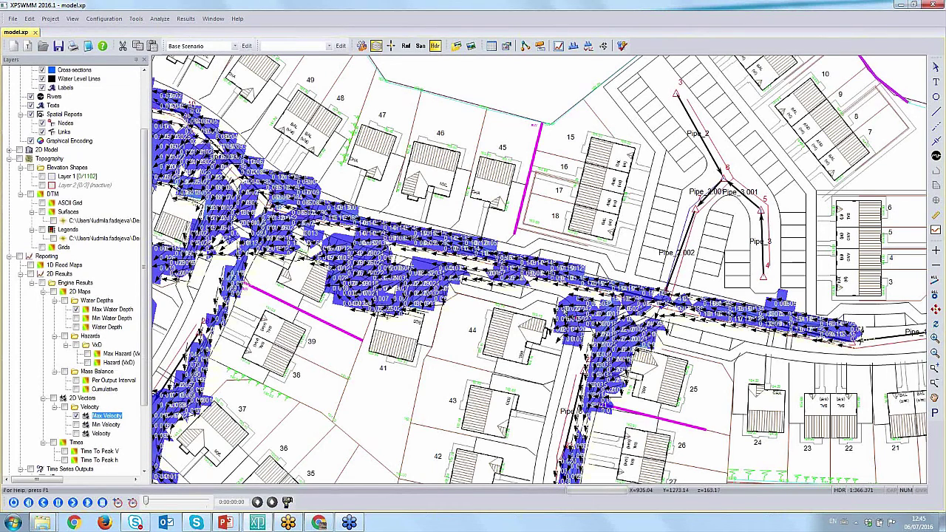
- Zoom to the central housing area, recheck Max Velocity labels, then hide the velocity arrows
left_click_drag(569, 310, 624, 353)
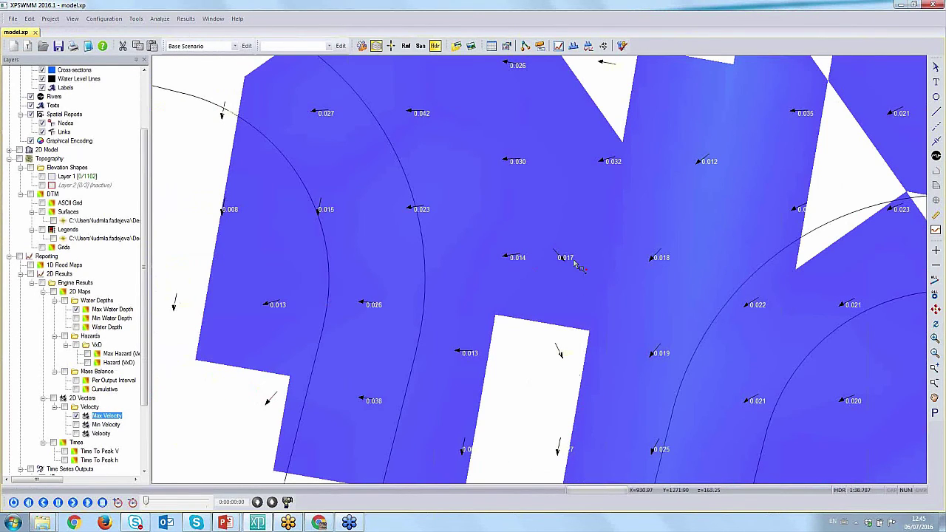
left_click(935, 308)
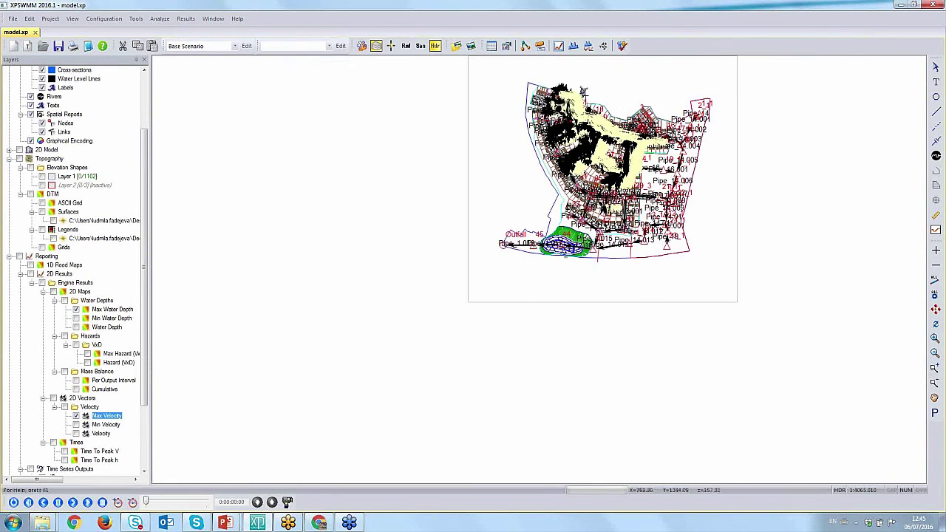
left_click_drag(673, 200, 555, 105)
left_click(673, 201)
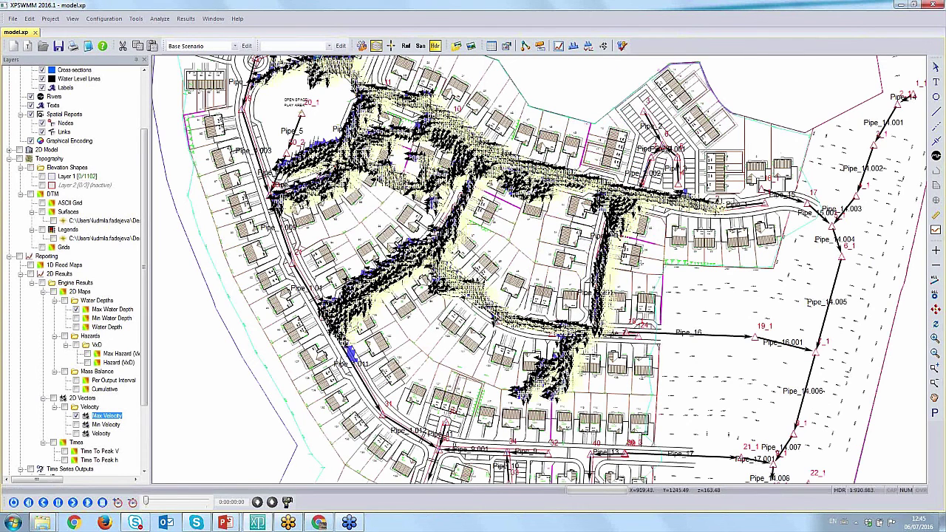
double_click(107, 416)
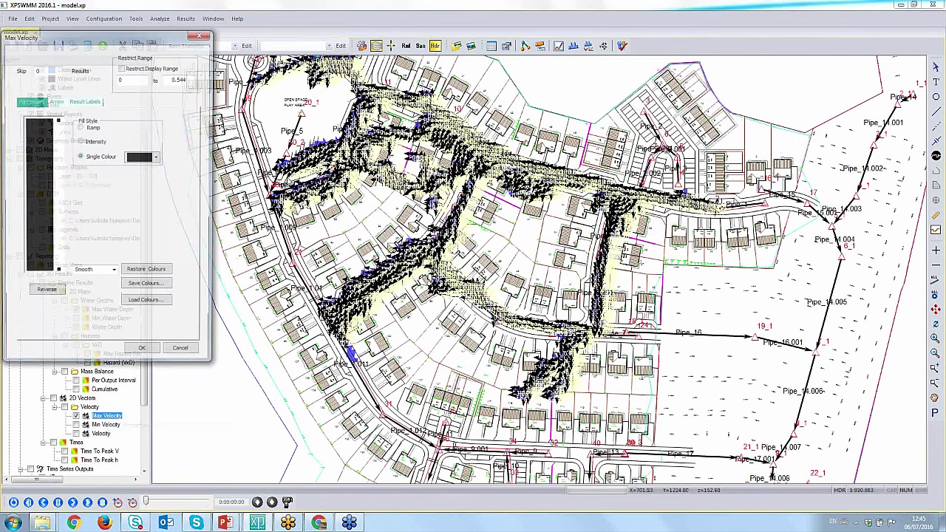
left_click(87, 102)
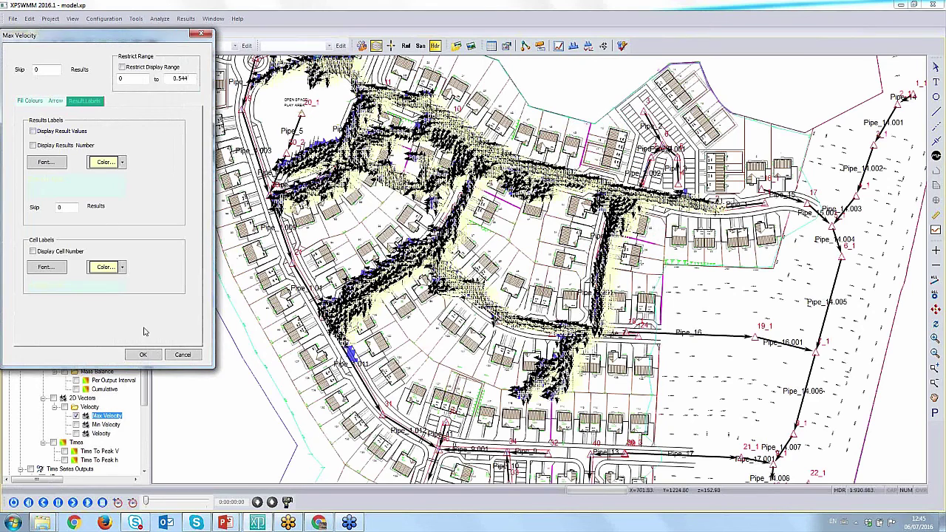
left_click(143, 354)
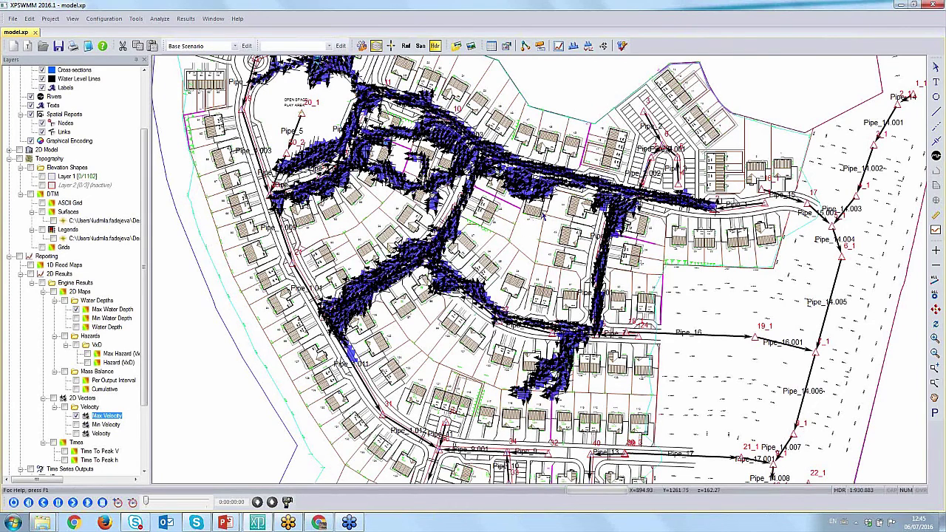
left_click(76, 415)
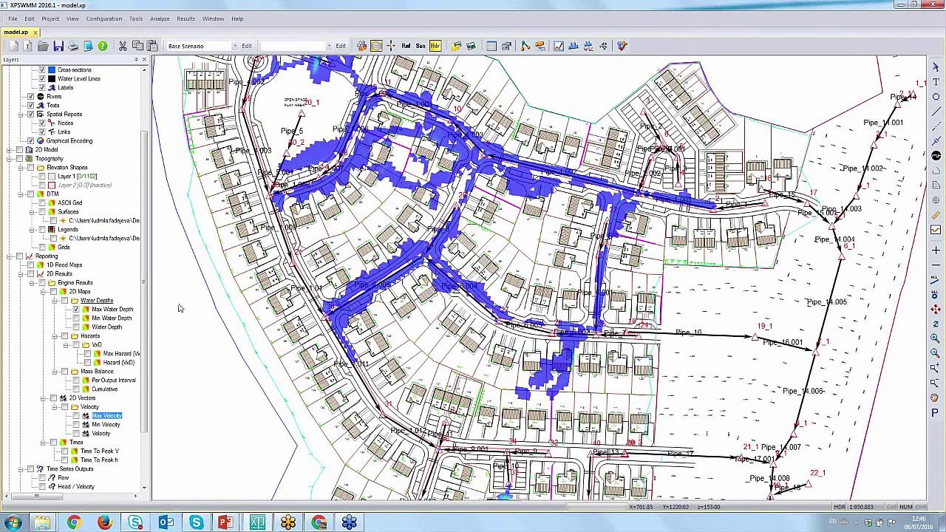
- Hide the Max Water Depth layer and check the Scenario Manager
left_click(76, 310)
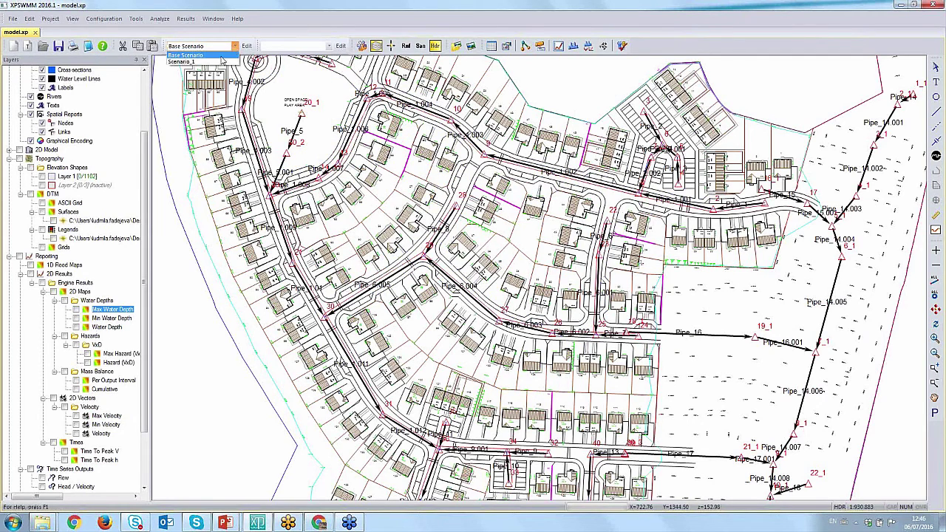
left_click(247, 46)
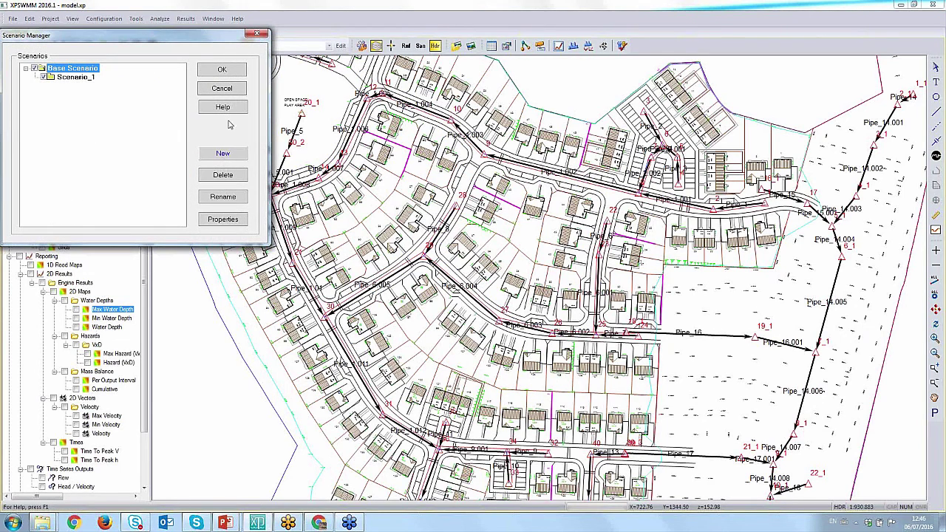
left_click(257, 34)
- Switch the model to Scenario_1 and select Elevation Shapes Layer 2
left_click(235, 46)
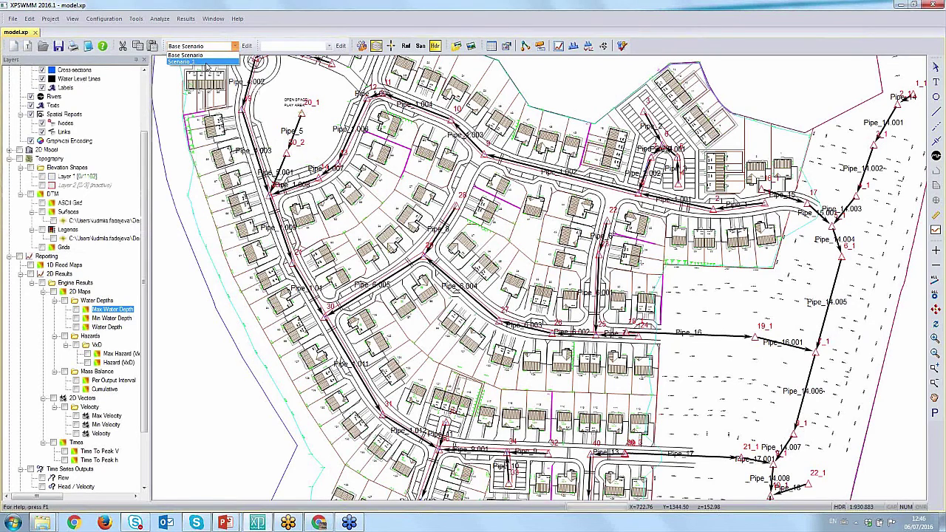
left_click(207, 62)
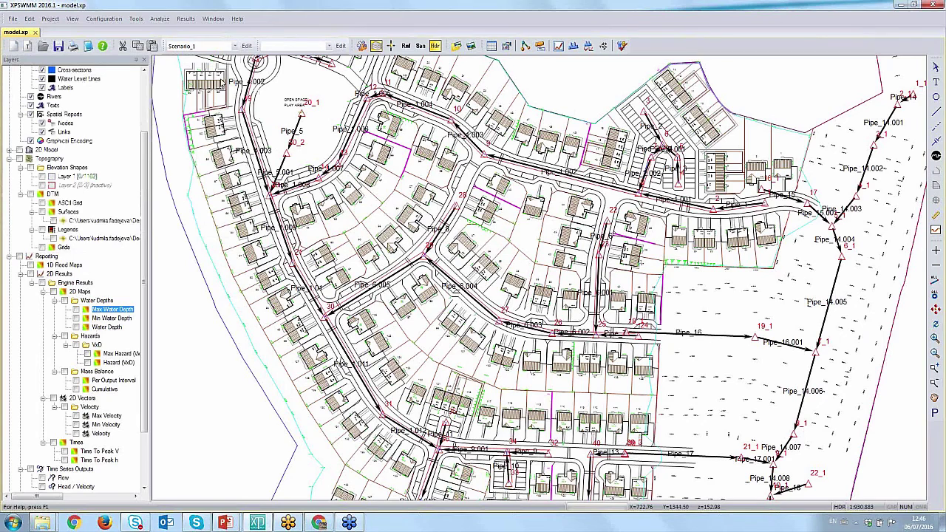
left_click(42, 178)
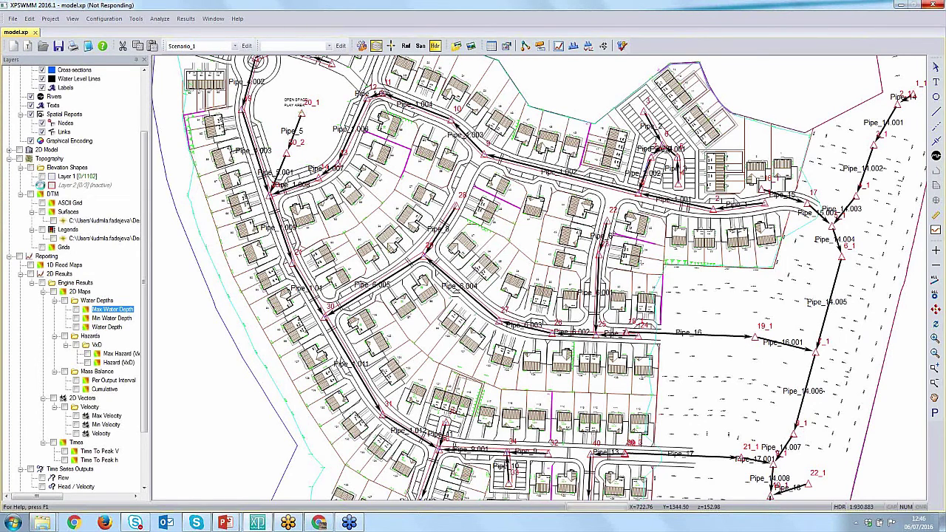
left_click(40, 185)
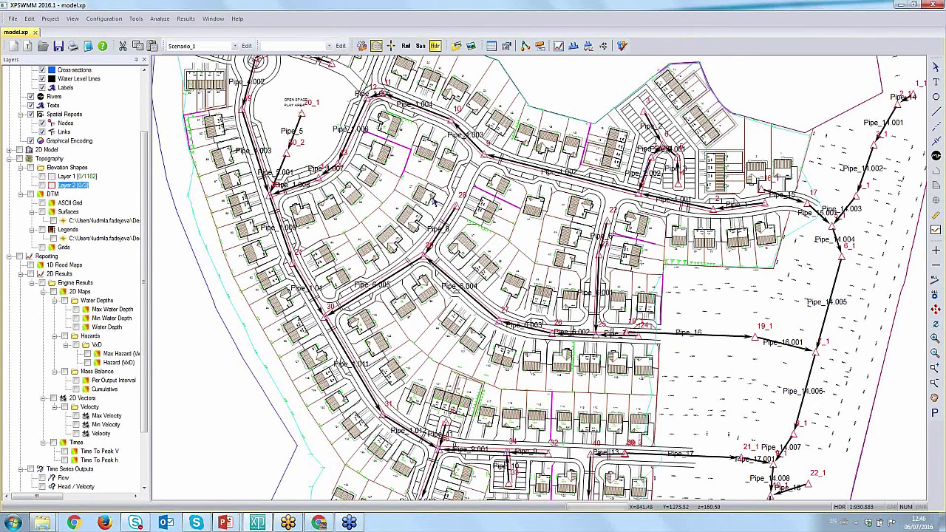
- Show the Layer 2 red breakline and inspect its Breakline properties with the 0.3 elevation adjustment
left_click(69, 189)
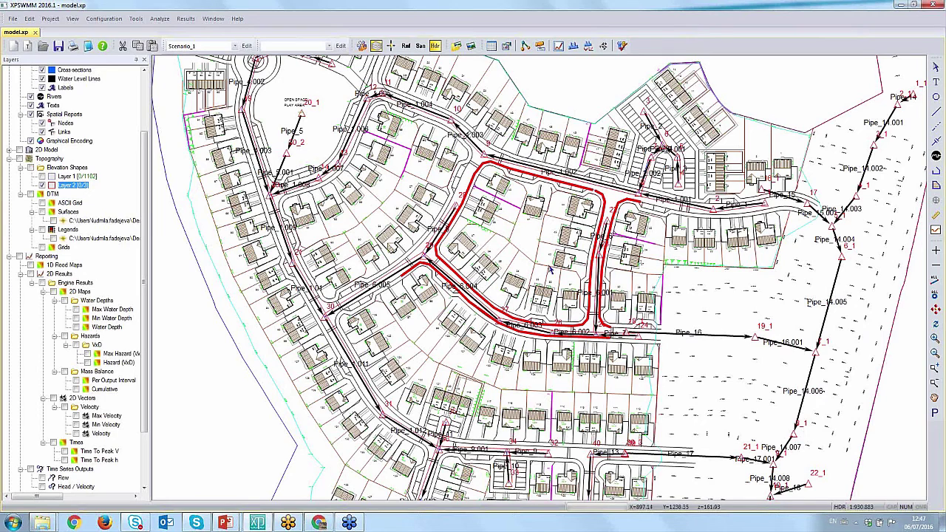
double_click(582, 190)
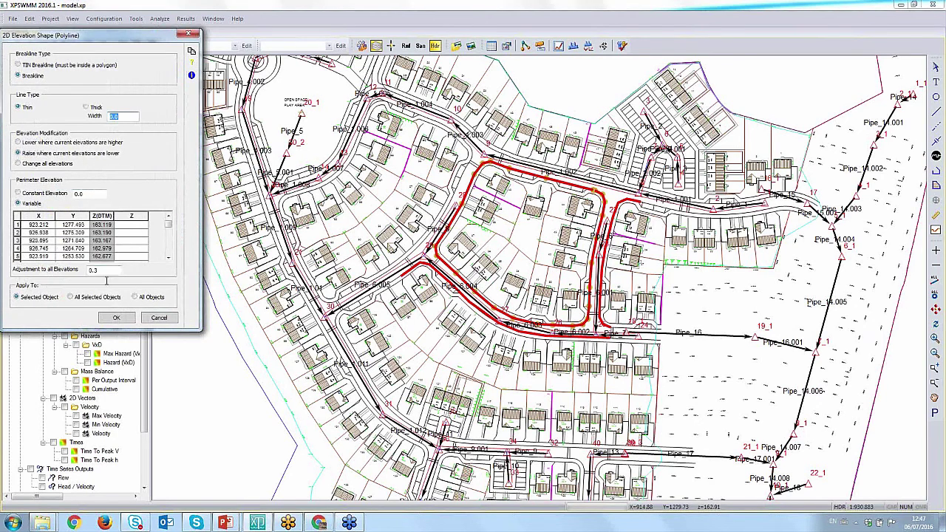
double_click(104, 270)
left_click(187, 34)
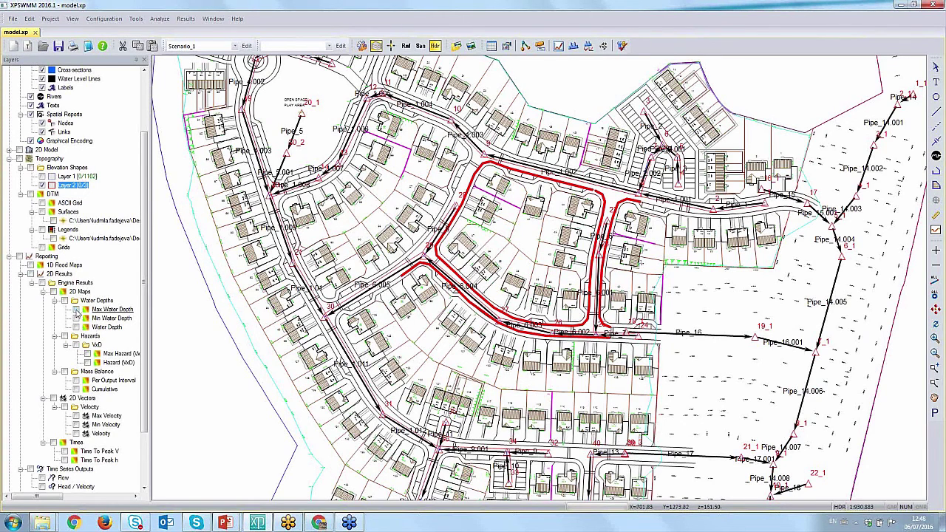
- Show Max Water Depth, compare Scenario_1 against the Base Scenario, then return to Scenario_1
left_click(77, 312)
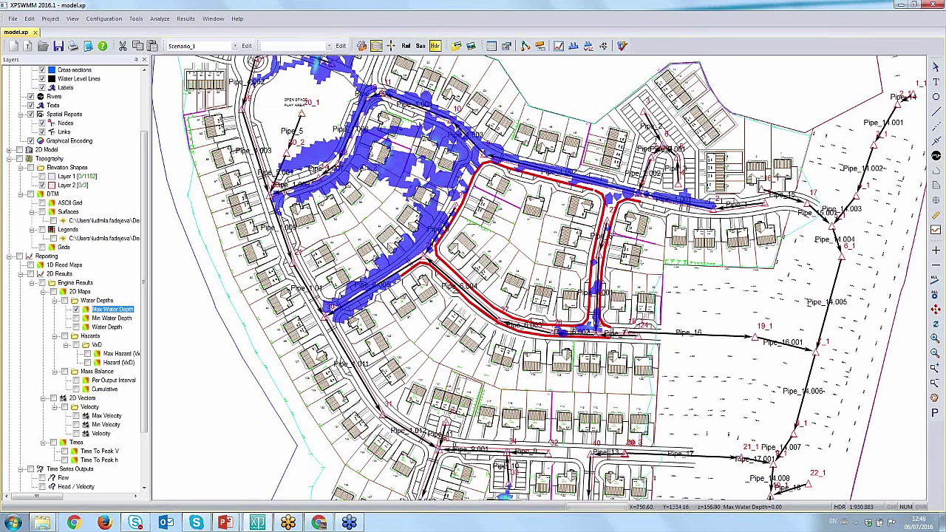
left_click(221, 46)
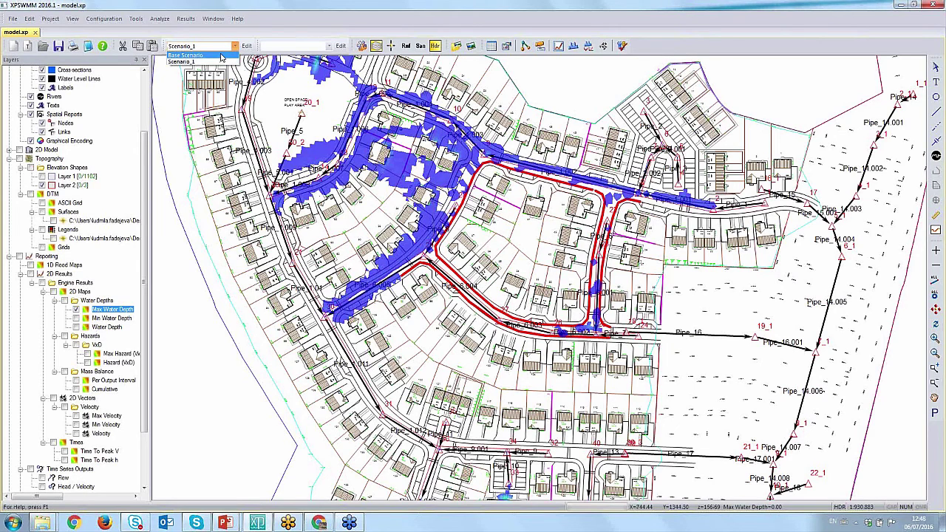
left_click(222, 56)
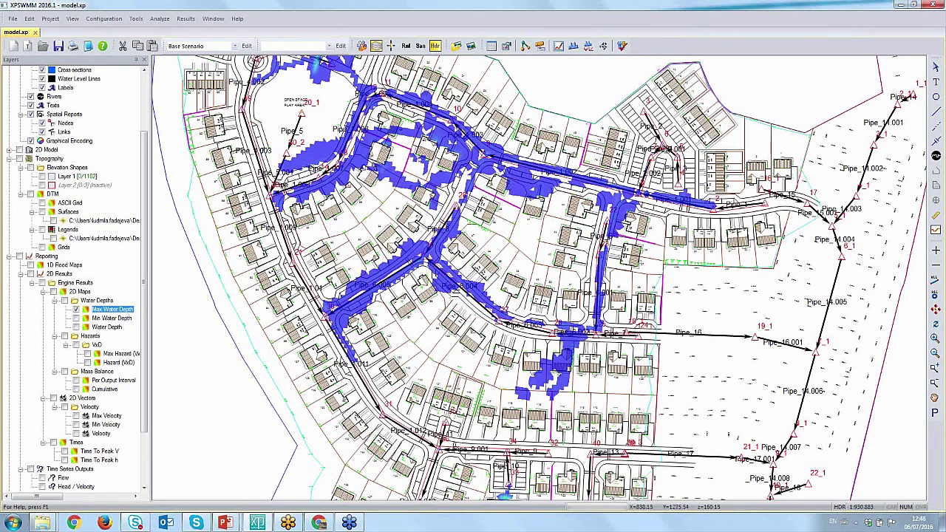
left_click(199, 46)
left_click(194, 64)
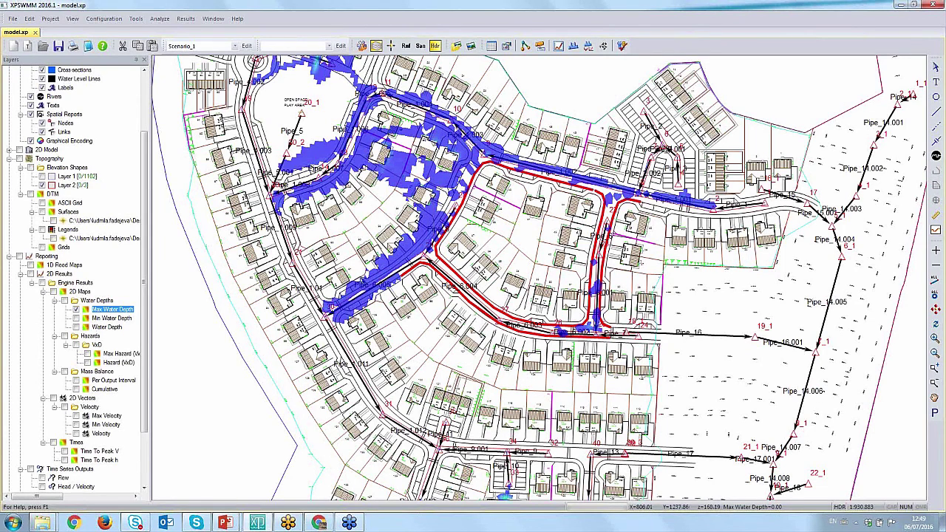
- Scroll the map down to the outfall, then bring up the 'Design v Modelling: Back to Basics' slide show
scroll(443, 295, "down", 3)
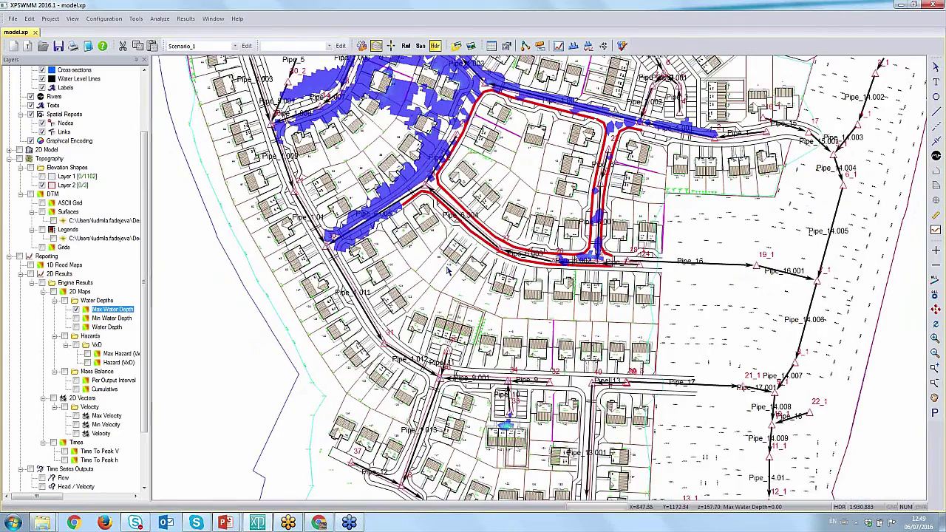
scroll(447, 271, "down", 5)
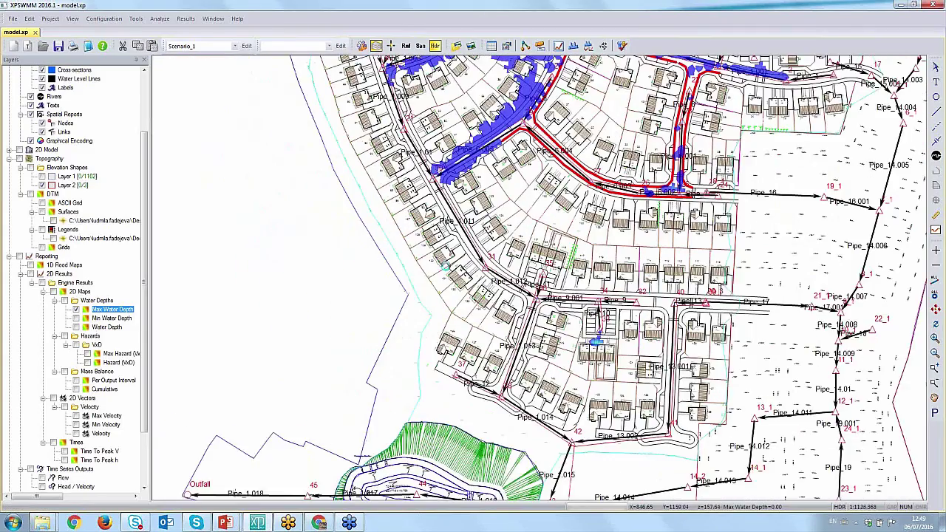
scroll(473, 256, "down", 1)
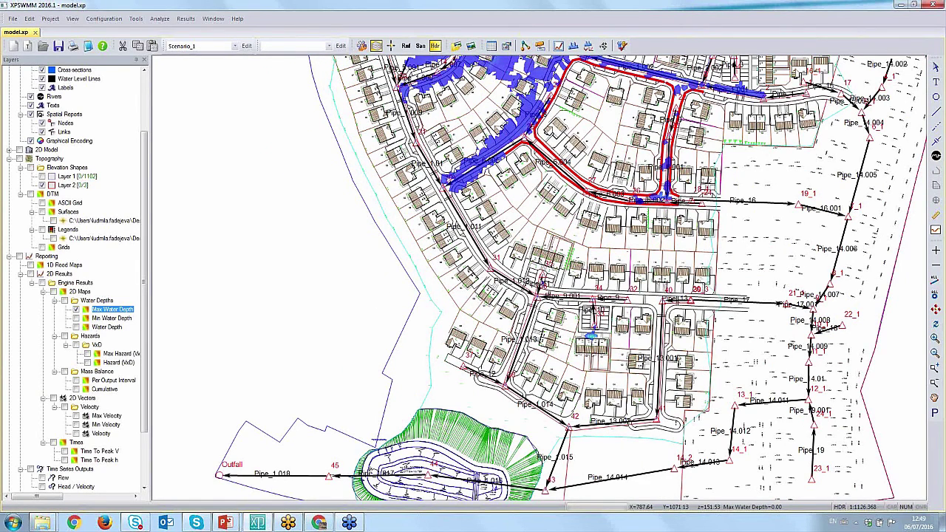
scroll(539, 281, "down", 3)
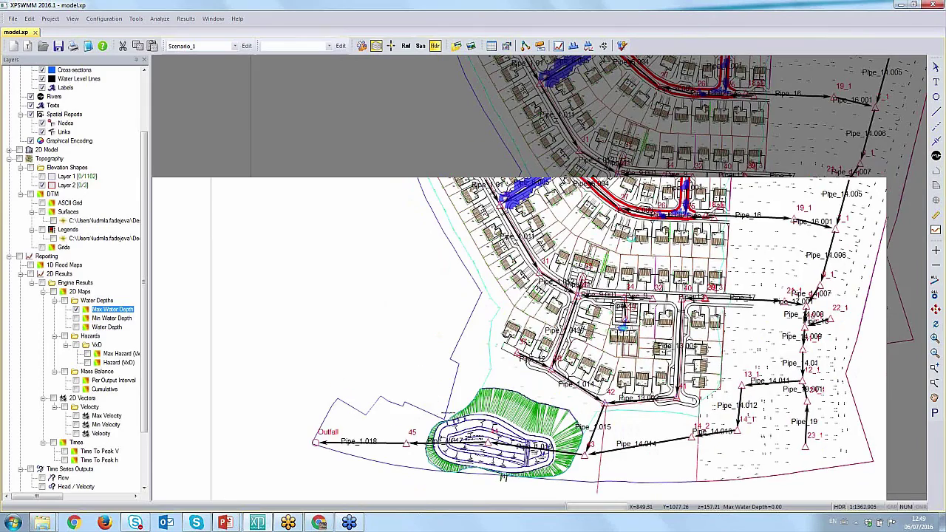
scroll(527, 287, "up", 3)
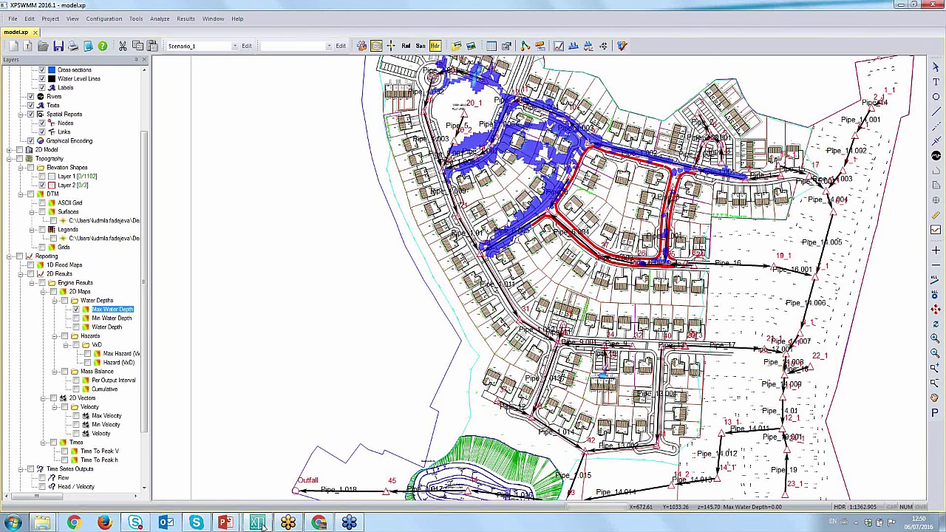
mouse_move(225, 523)
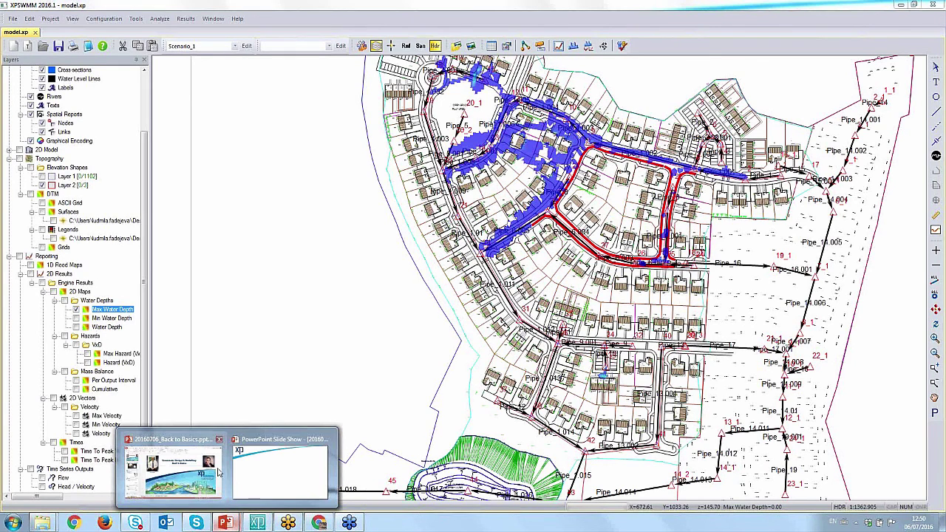
left_click(268, 470)
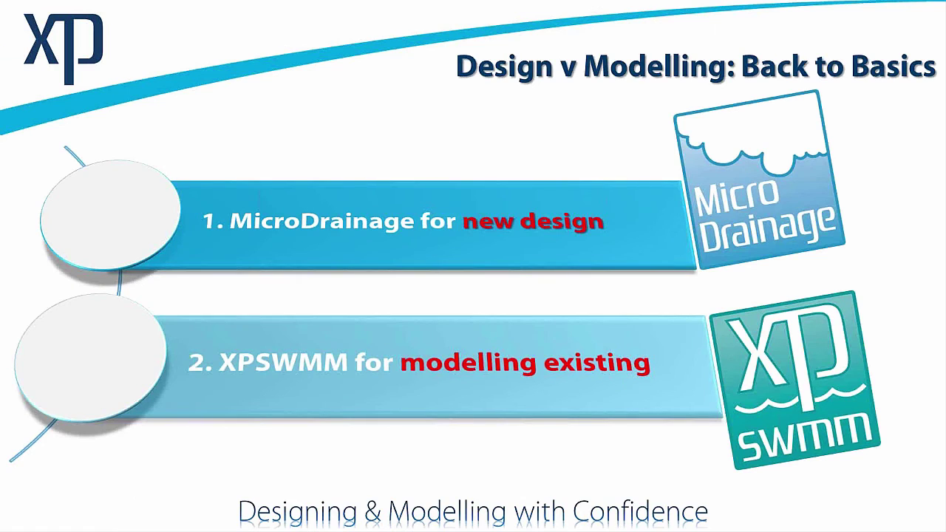